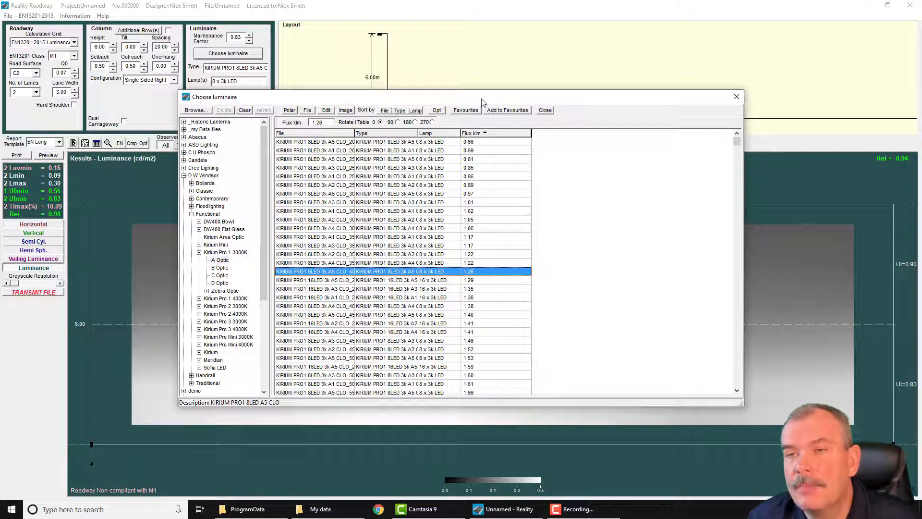
Step: Collapse the D W Windsor folder in the luminaire chooser, then close the chooser and exit Reality Roadway
{"action": "left_click_drag", "start_coordinate": [478, 99], "coordinate": [448, 169]}
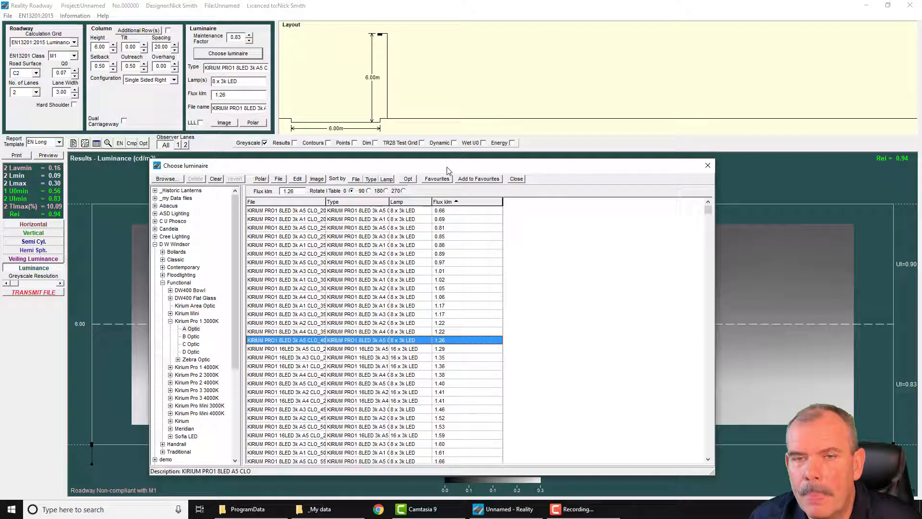
{"action": "left_click", "coordinate": [155, 244]}
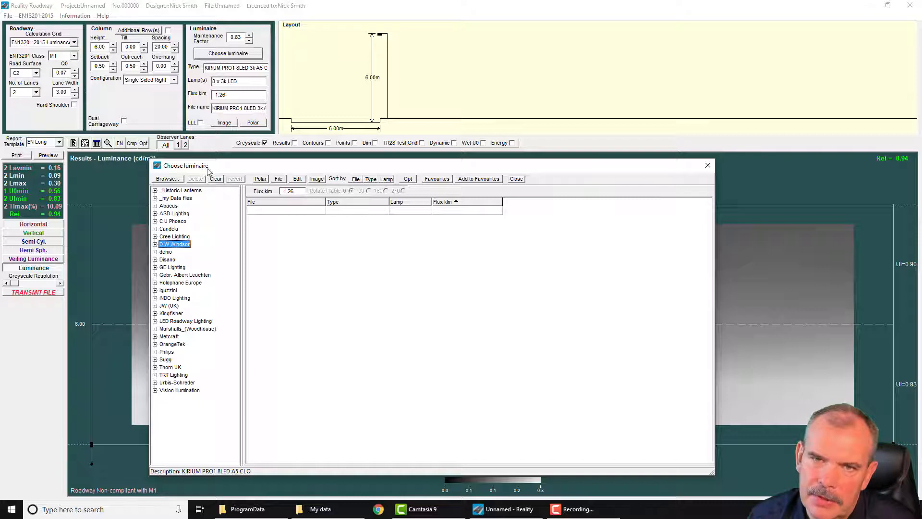
{"action": "left_click_drag", "start_coordinate": [208, 171], "coordinate": [237, 180]}
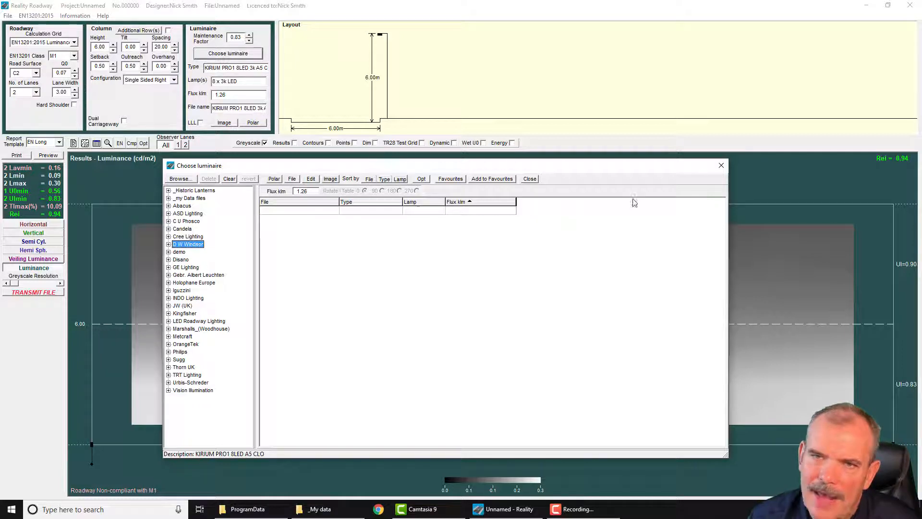
{"action": "left_click", "coordinate": [722, 166]}
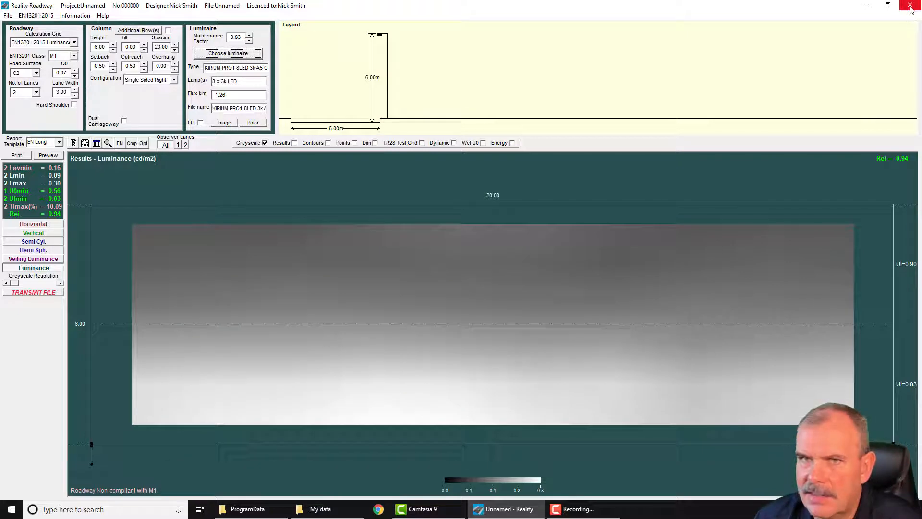
{"action": "left_click", "coordinate": [912, 10]}
{"action": "left_click", "coordinate": [471, 286]}
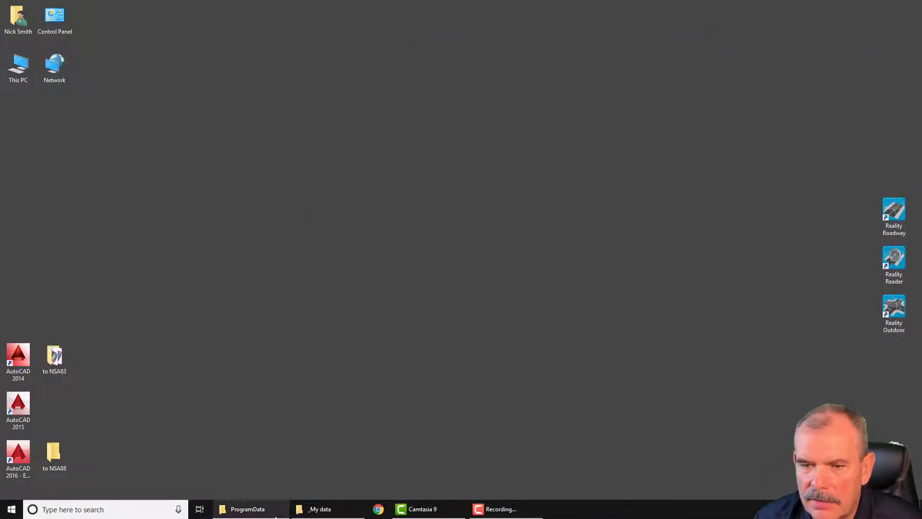
Step: Switch to File Explorer and open the pmdata folder under ProgramData\Lighting Reality on the C: drive
{"action": "left_click", "coordinate": [237, 509]}
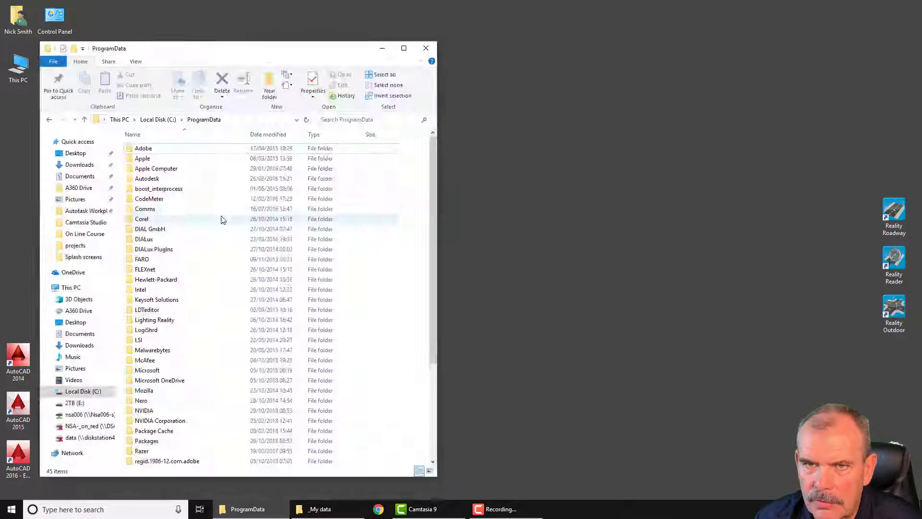
{"action": "left_click", "coordinate": [120, 119]}
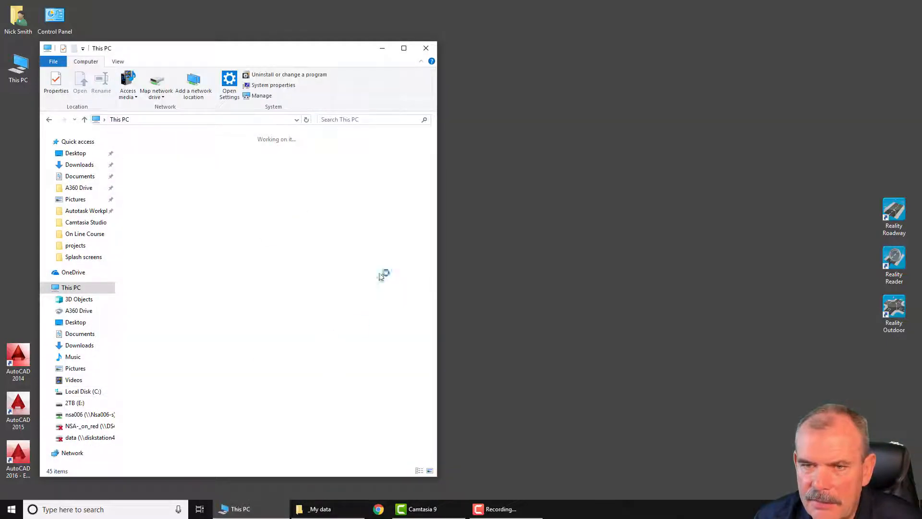
{"action": "left_click", "coordinate": [176, 314]}
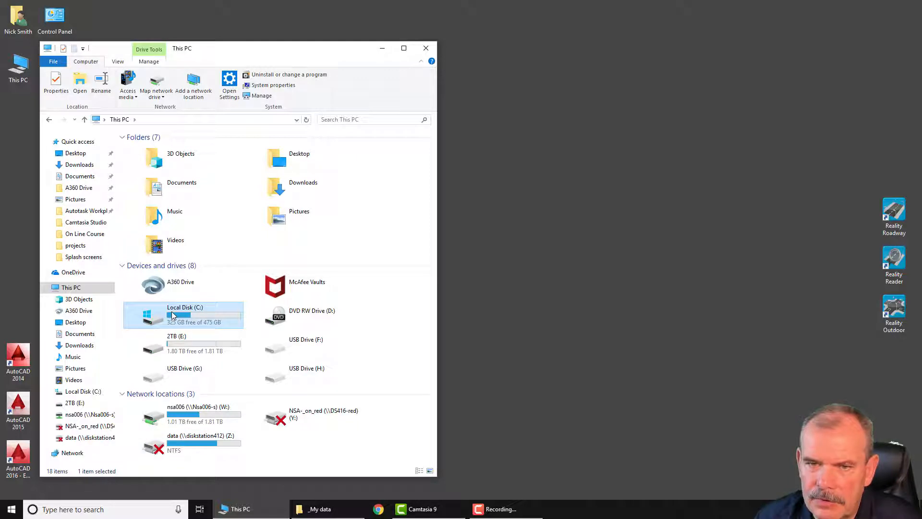
{"action": "double_click", "coordinate": [173, 315]}
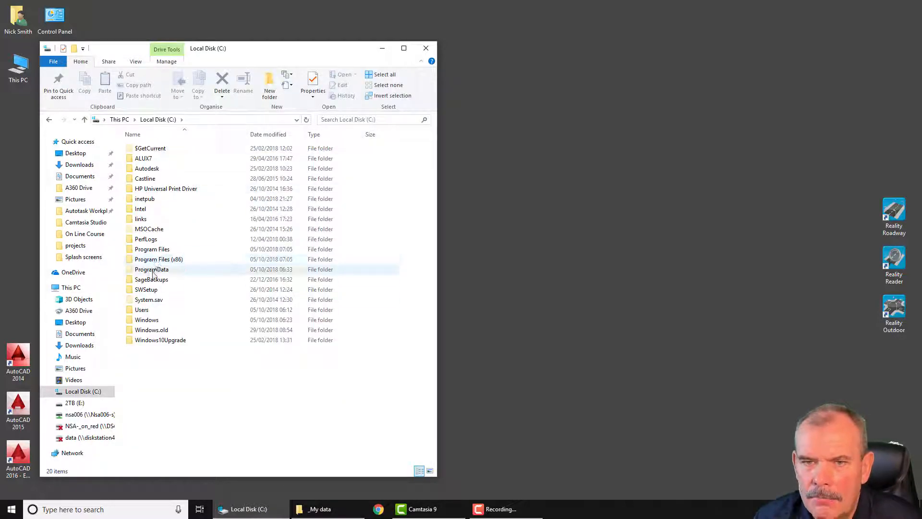
{"action": "double_click", "coordinate": [152, 270]}
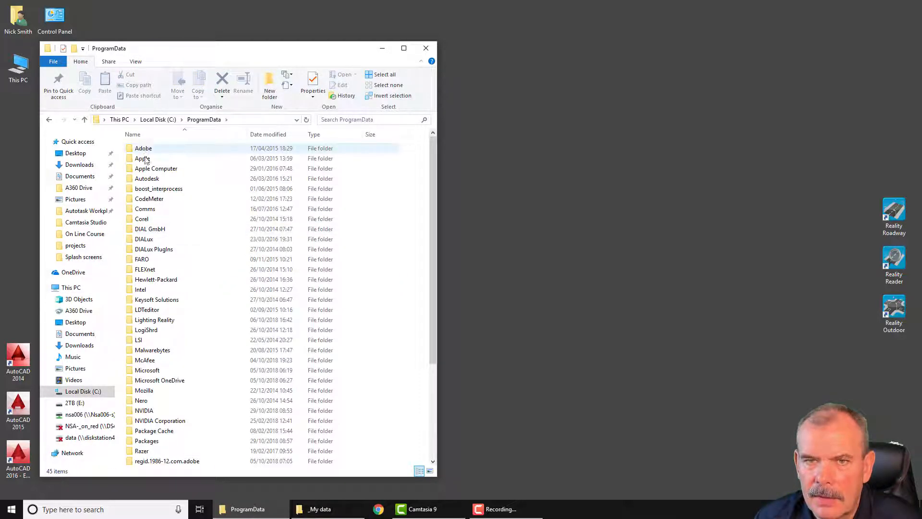
{"action": "double_click", "coordinate": [155, 320]}
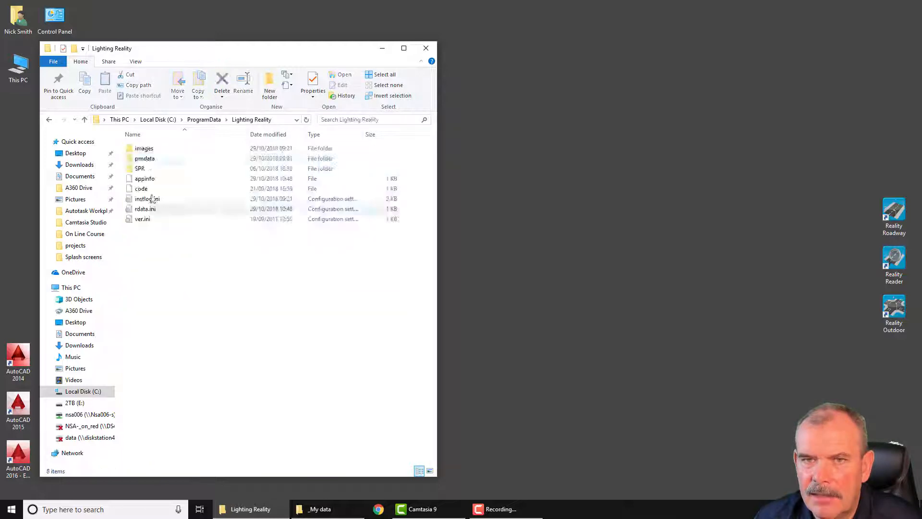
{"action": "double_click", "coordinate": [150, 159]}
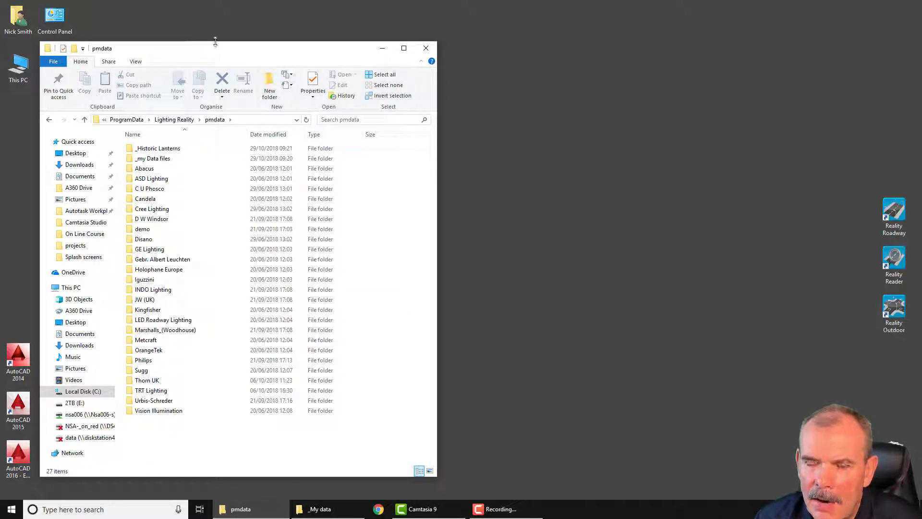
{"action": "left_click_drag", "start_coordinate": [214, 48], "coordinate": [245, 74]}
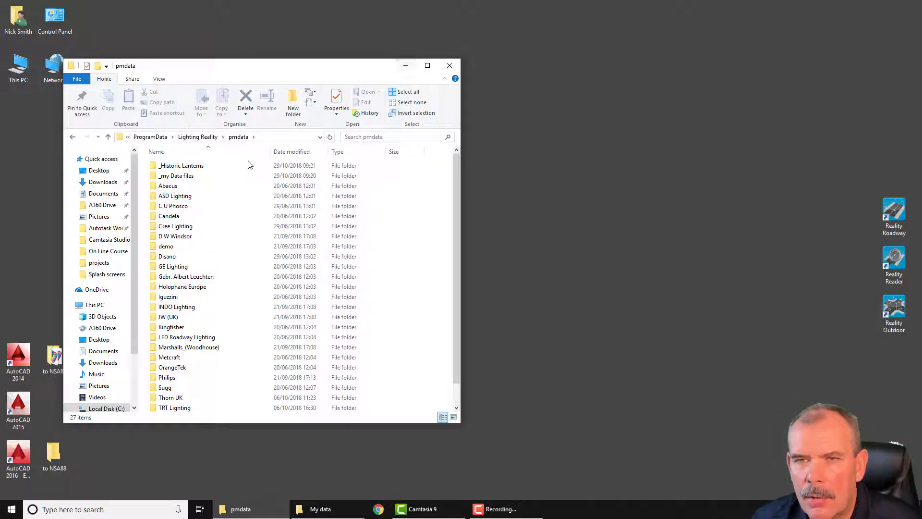
Step: Go back up to Local Disk (C:) and retrace the path through ProgramData and Lighting Reality to pmdata
{"action": "left_click", "coordinate": [144, 137]}
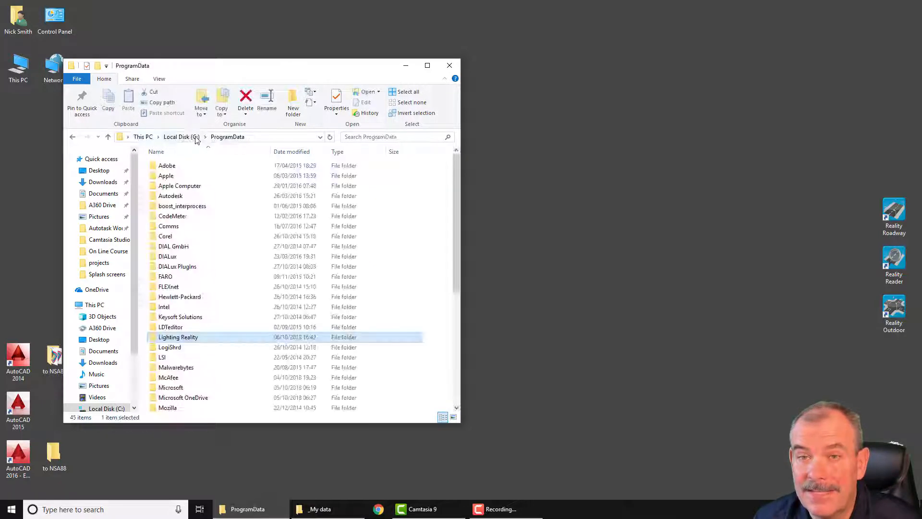
{"action": "left_click", "coordinate": [181, 136]}
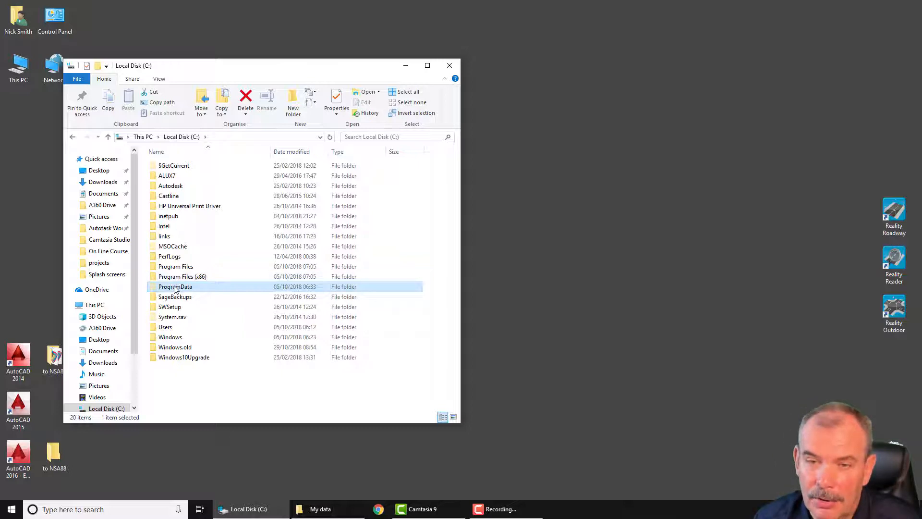
{"action": "double_click", "coordinate": [175, 288]}
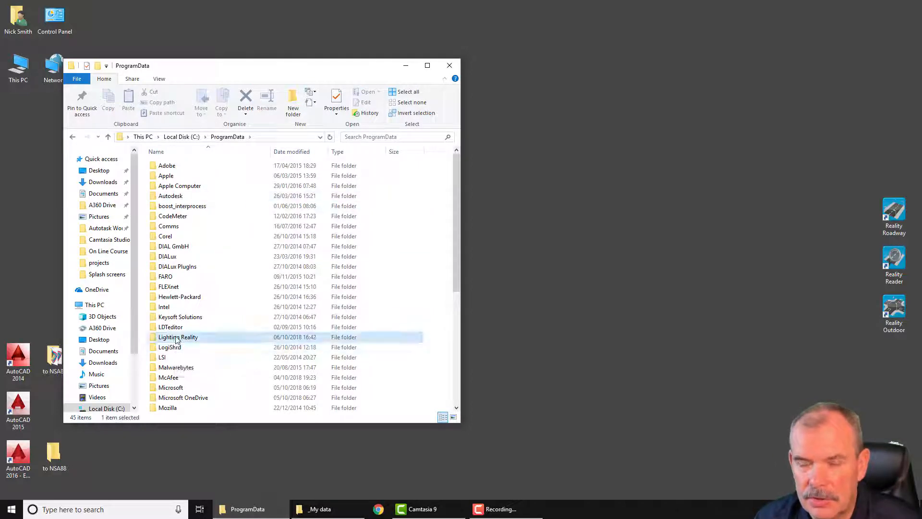
{"action": "double_click", "coordinate": [180, 337]}
{"action": "double_click", "coordinate": [173, 175]}
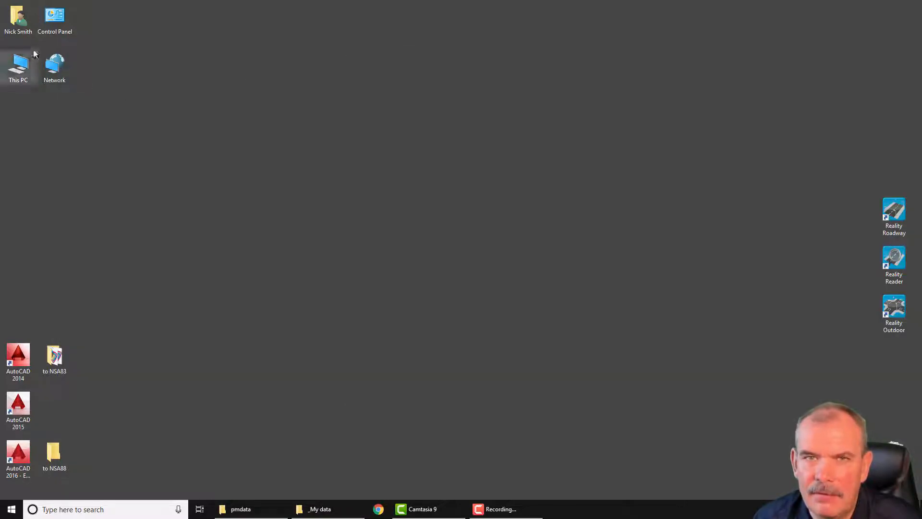
Step: Set File Explorer Options in Control Panel to show hidden files, folders and drives, and close Control Panel
{"action": "double_click", "coordinate": [58, 19]}
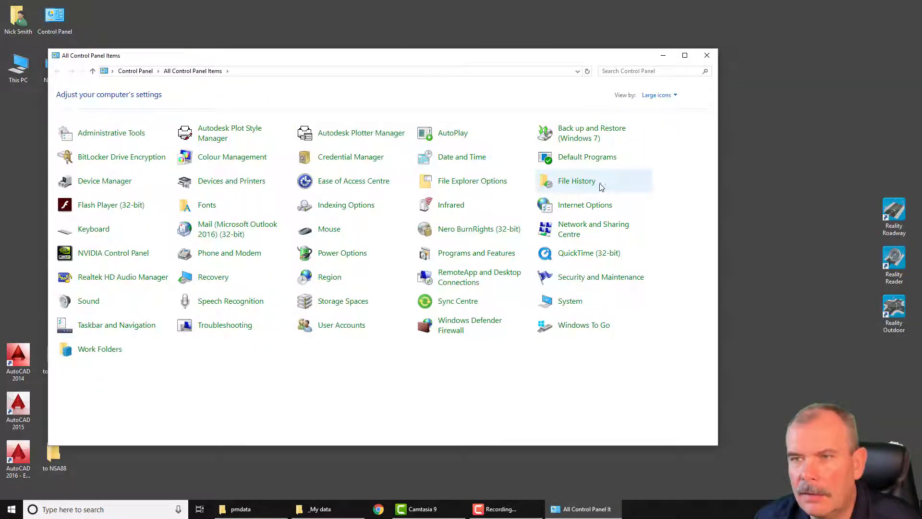
{"action": "left_click", "coordinate": [462, 182]}
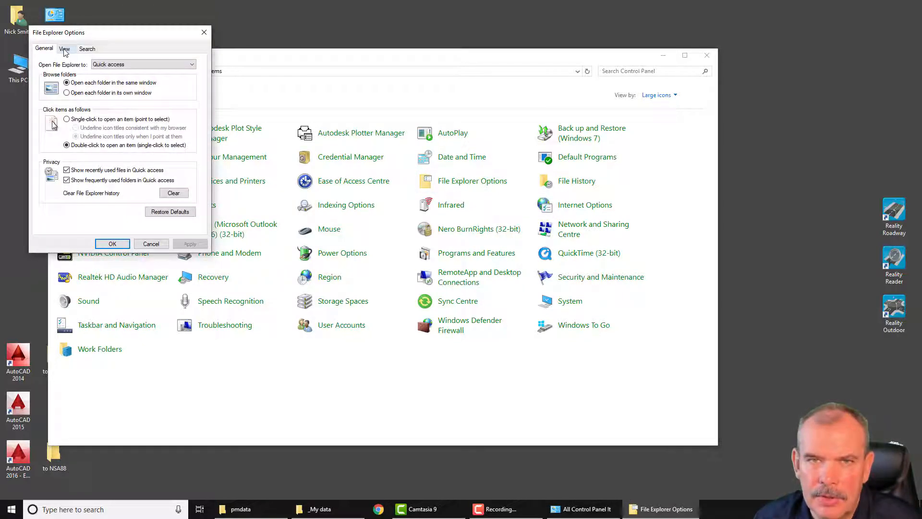
{"action": "left_click", "coordinate": [65, 50]}
{"action": "left_click_drag", "start_coordinate": [94, 34], "coordinate": [219, 66]}
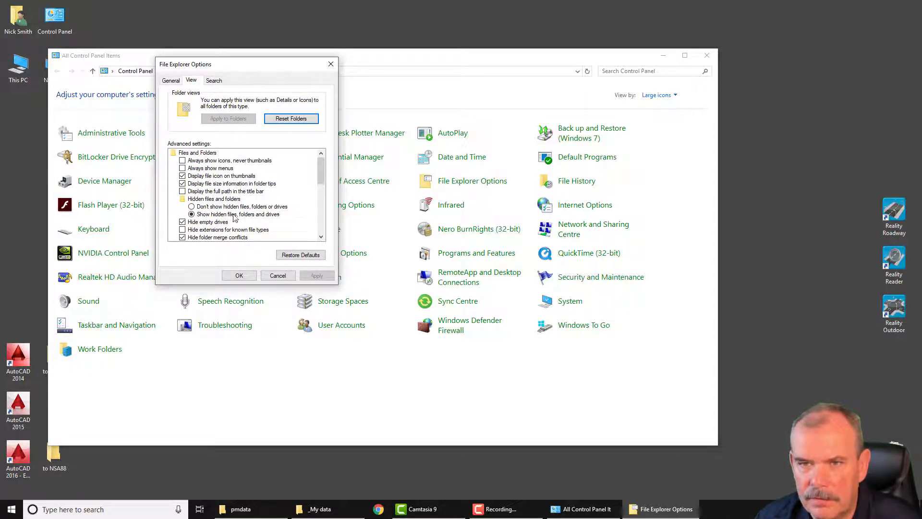
{"action": "left_click", "coordinate": [192, 207]}
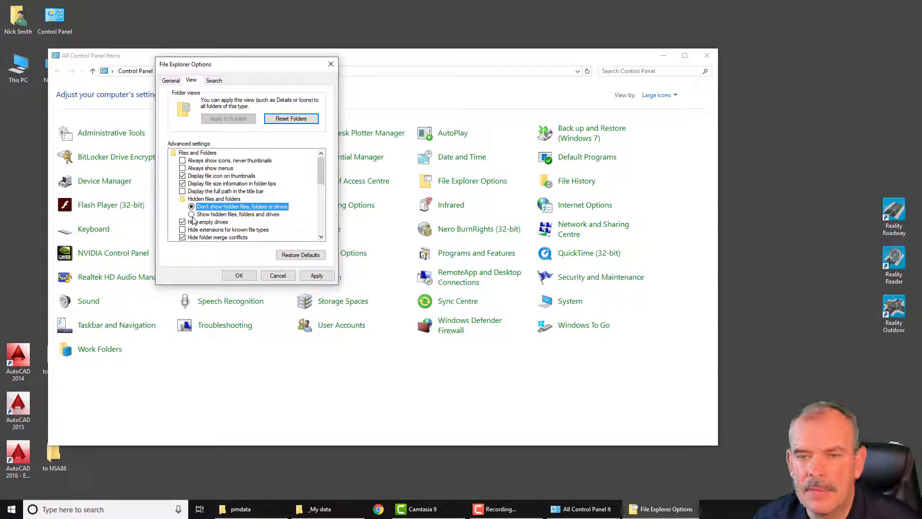
{"action": "left_click", "coordinate": [192, 214]}
{"action": "left_click", "coordinate": [240, 275]}
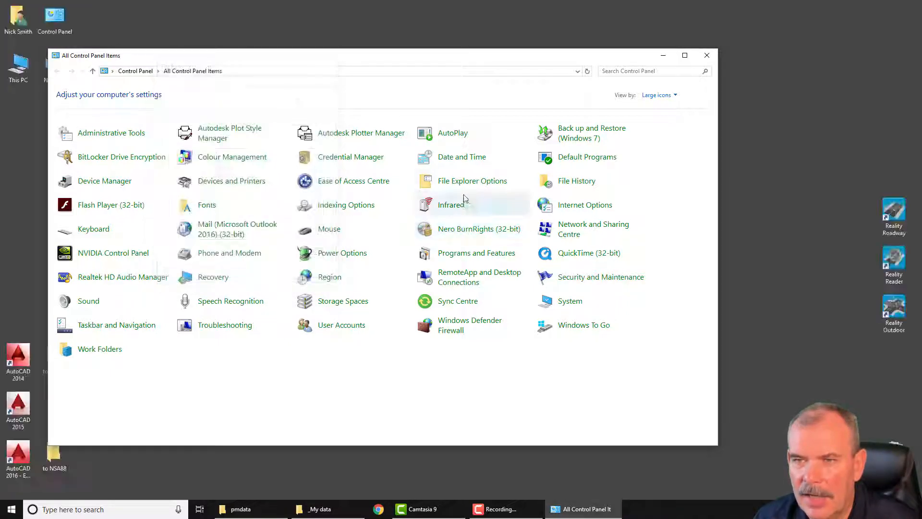
{"action": "left_click", "coordinate": [707, 54]}
Step: Return to the pmdata folder in File Explorer and create a new folder named Extra Data
{"action": "left_click", "coordinate": [240, 509]}
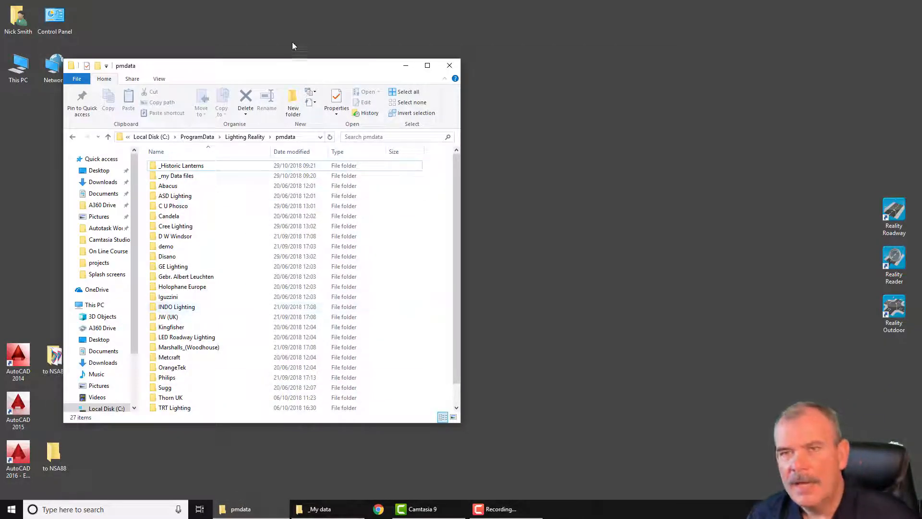
{"action": "left_click_drag", "start_coordinate": [290, 66], "coordinate": [320, 18]}
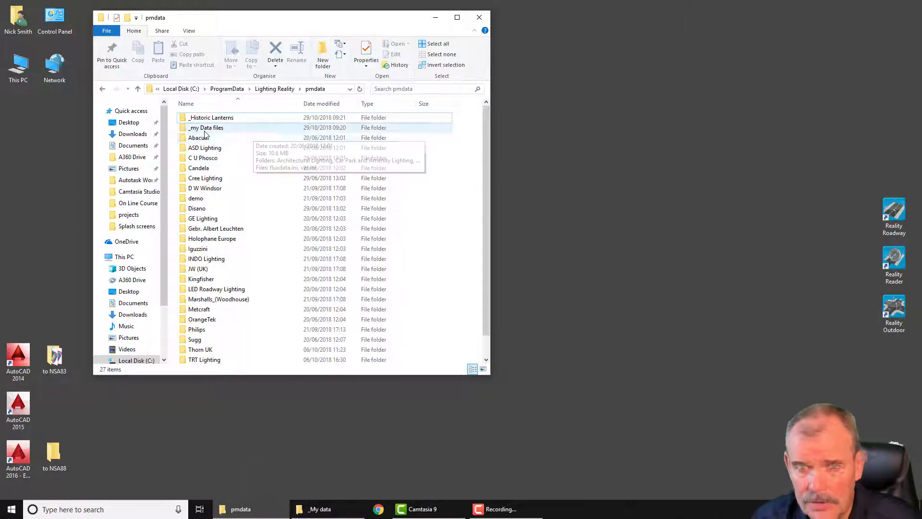
{"action": "mouse_move", "coordinate": [205, 129]}
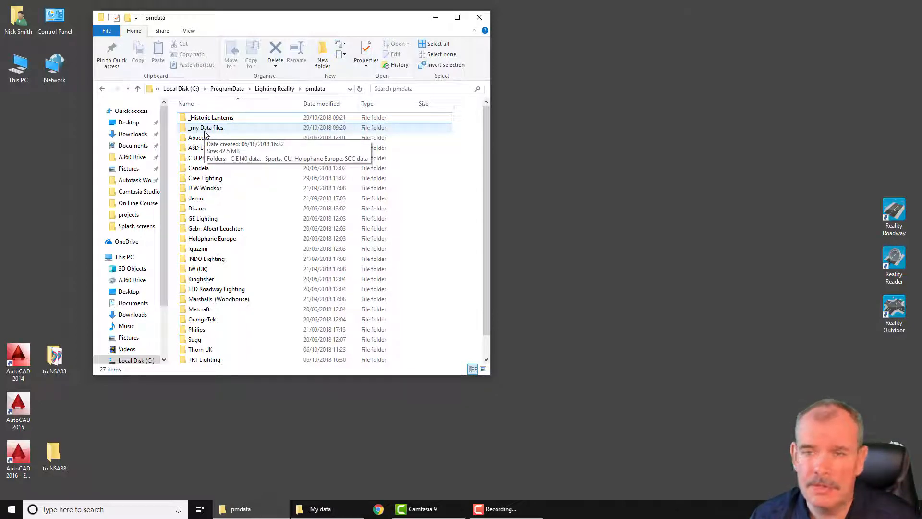
{"action": "left_click", "coordinate": [325, 56]}
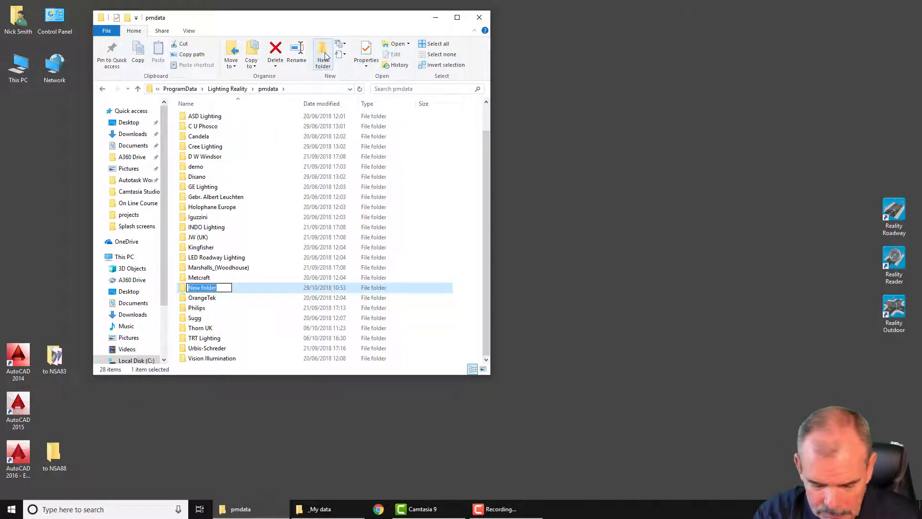
{"action": "type", "text": "Exta"}
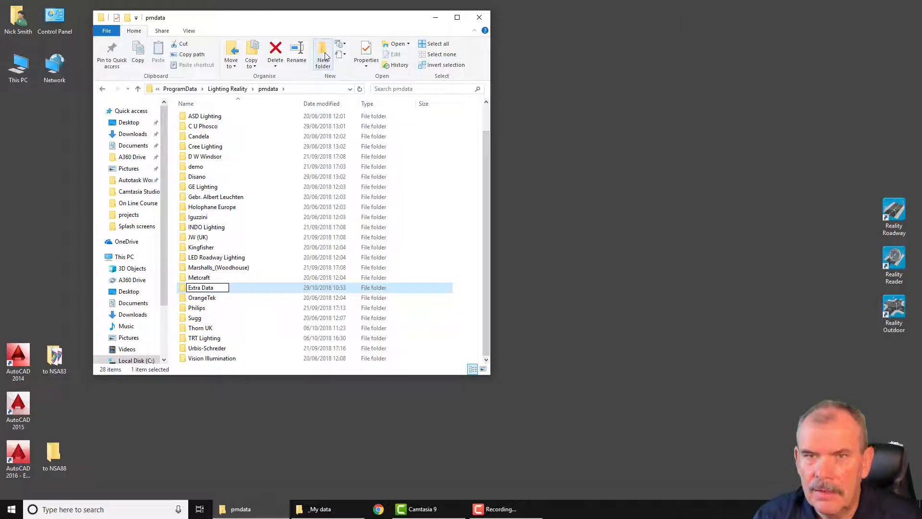
{"action": "key", "text": "Return"}
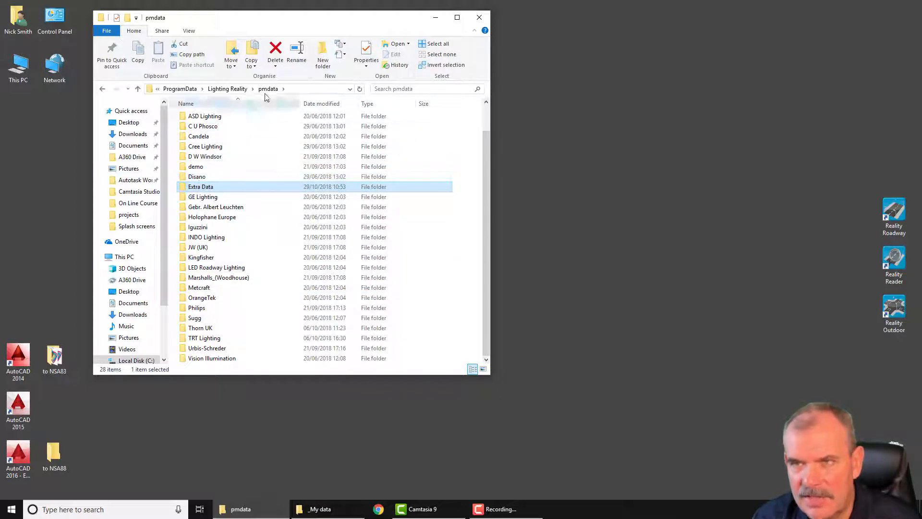
Step: Rename the Extra Data folder as _Extra Data
{"action": "left_click", "coordinate": [195, 188]}
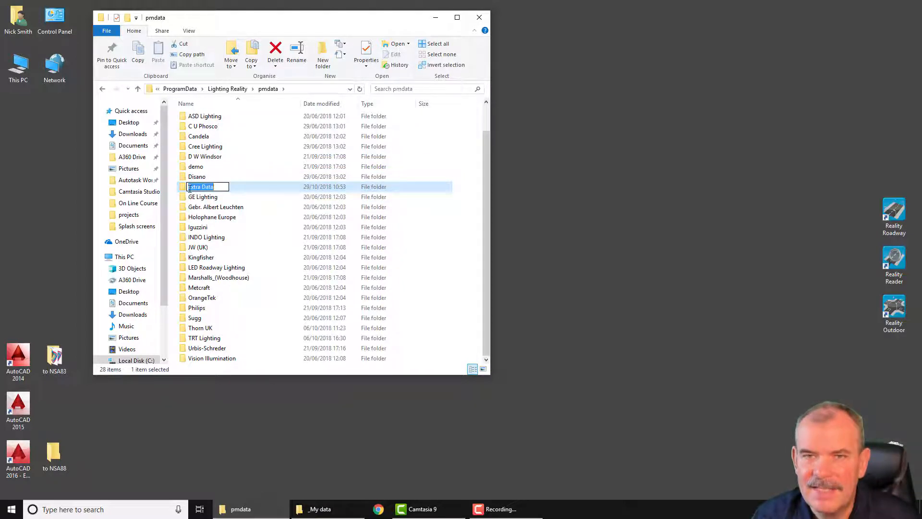
{"action": "left_click", "coordinate": [190, 188]}
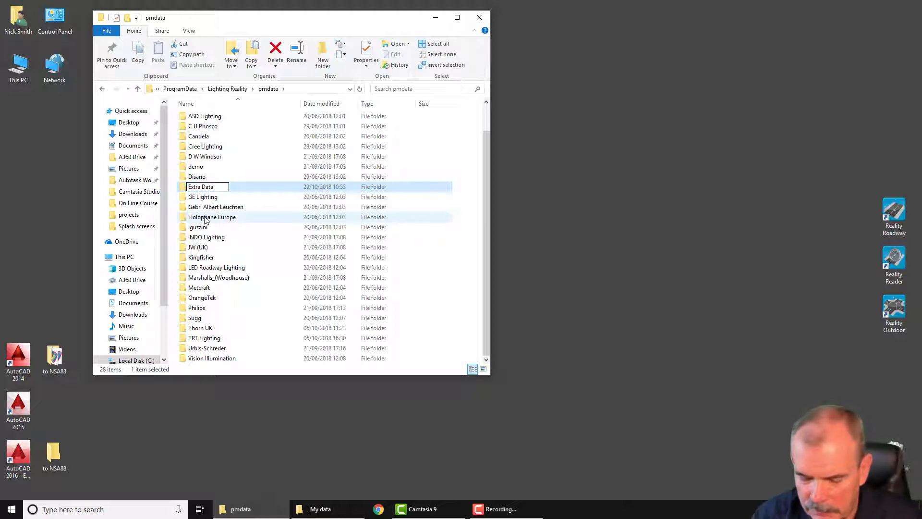
{"action": "type", "text": "_"}
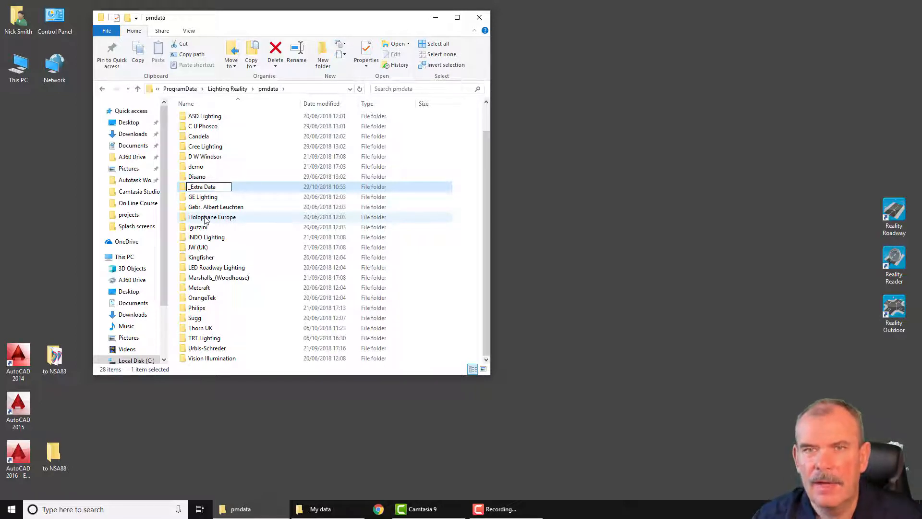
{"action": "key", "text": "Return"}
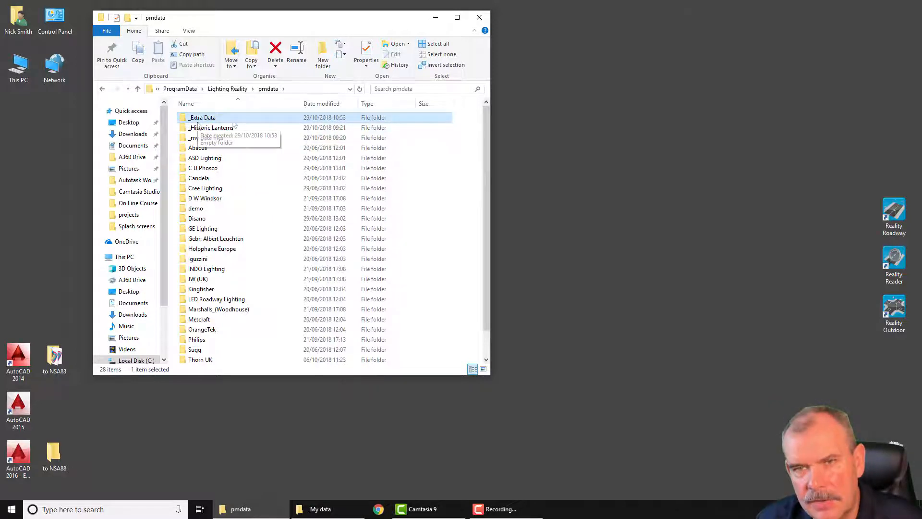
Step: Look inside the _Historic Lanterns folder, return to pmdata and open the _Extra Data folder
{"action": "double_click", "coordinate": [197, 130]}
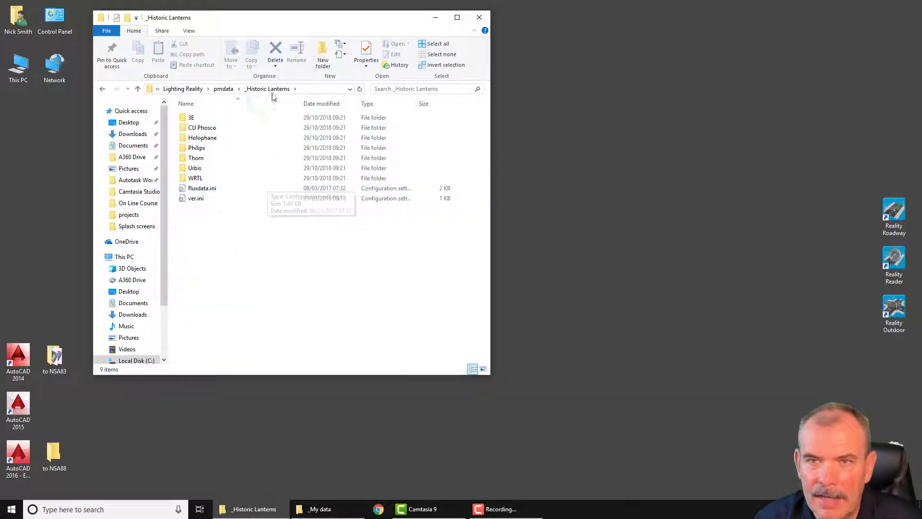
{"action": "left_click", "coordinate": [224, 89]}
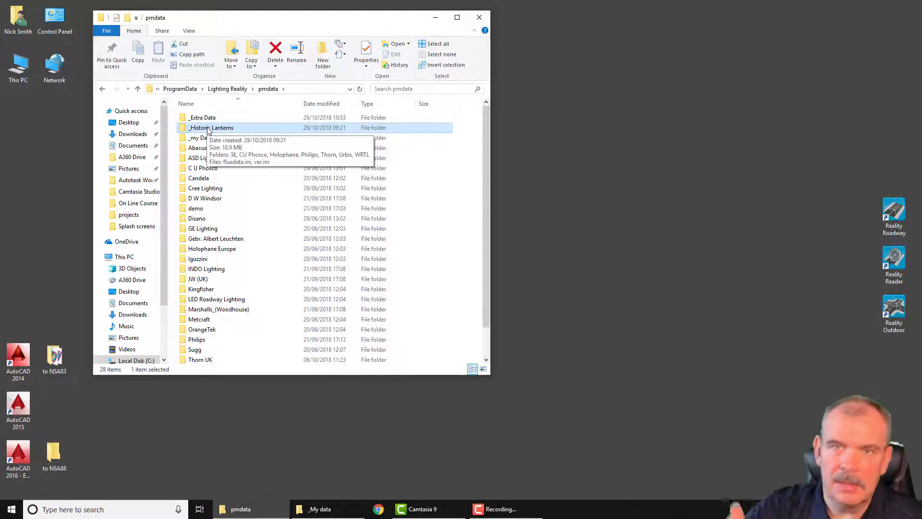
{"action": "double_click", "coordinate": [204, 118]}
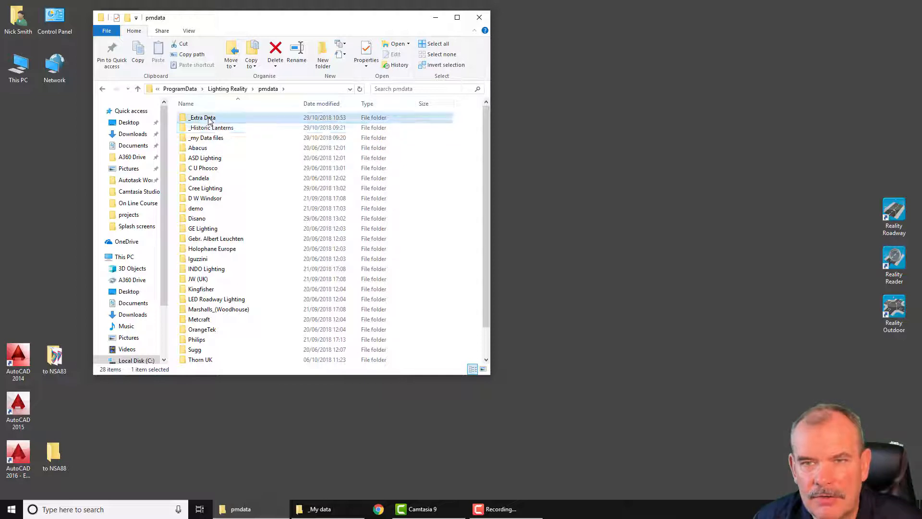
Step: Copy the Staffordshire Holophane data and CiviTEQ folders from _My data into _Extra Data, and minimize both folder windows
{"action": "left_click", "coordinate": [320, 510]}
{"action": "left_click_drag", "start_coordinate": [599, 62], "coordinate": [644, 45]}
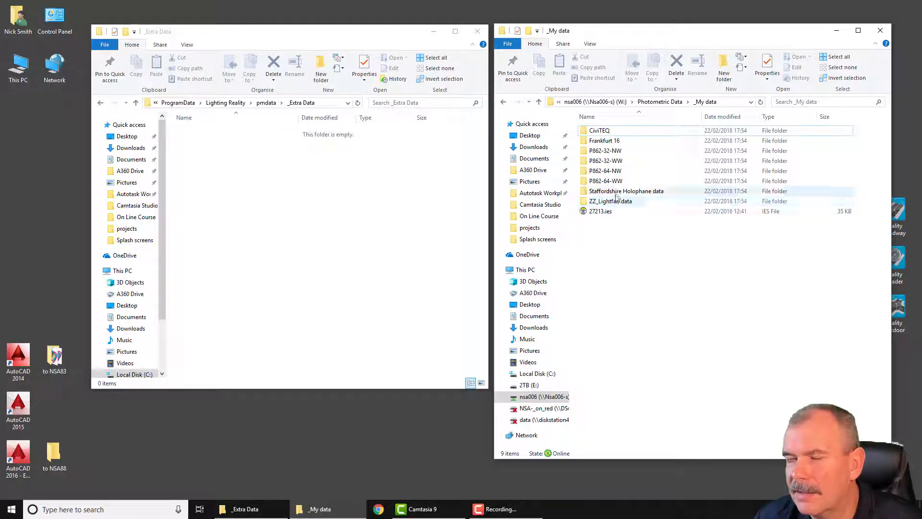
{"action": "left_click_drag", "start_coordinate": [625, 191], "coordinate": [265, 252]}
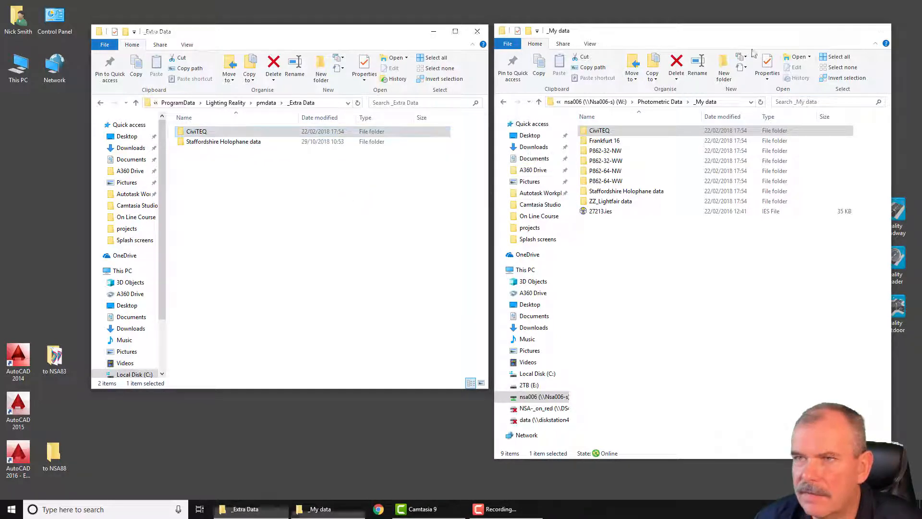
{"action": "left_click", "coordinate": [836, 31]}
{"action": "left_click", "coordinate": [434, 34]}
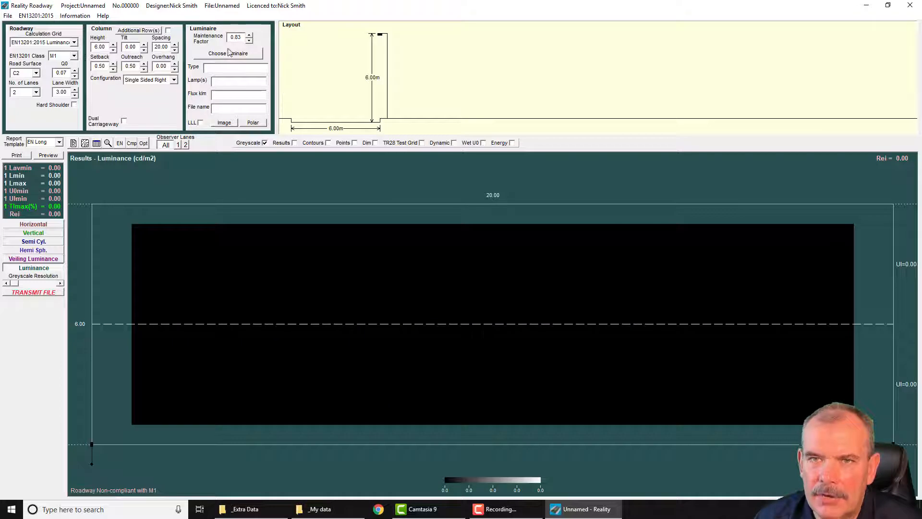
Step: In Reality Roadway's luminaire chooser, expand _Extra Data and select CQS12L105EWR730G33_DC.LDT from CiviTEQ, keeping the luminaire details uncovered
{"action": "left_click", "coordinate": [229, 53]}
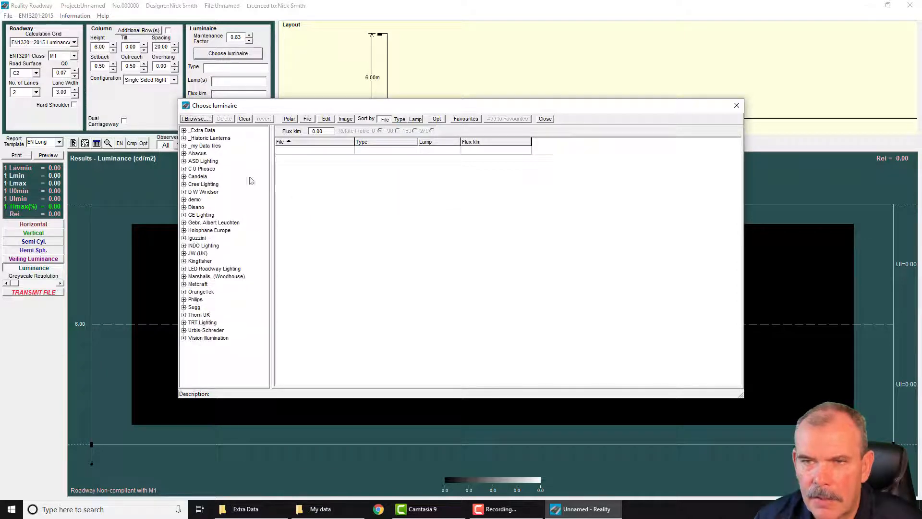
{"action": "left_click", "coordinate": [183, 130]}
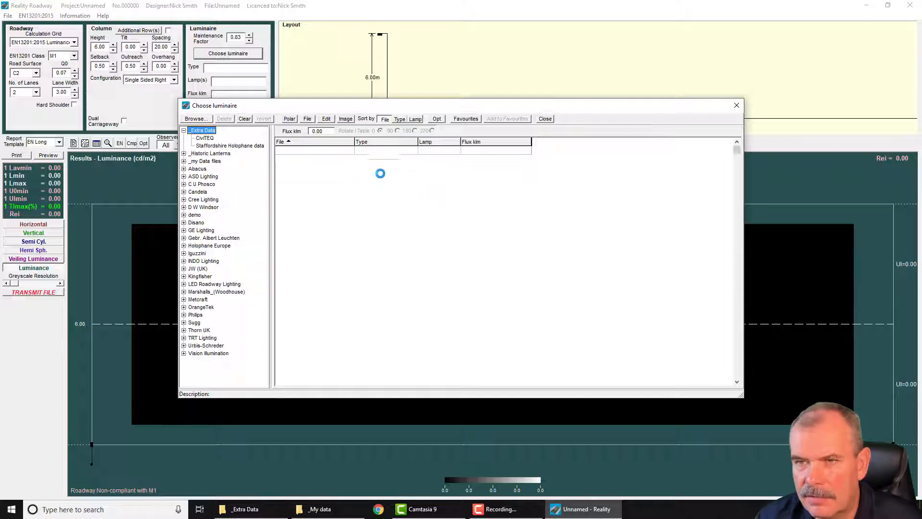
{"action": "left_click", "coordinate": [368, 168]}
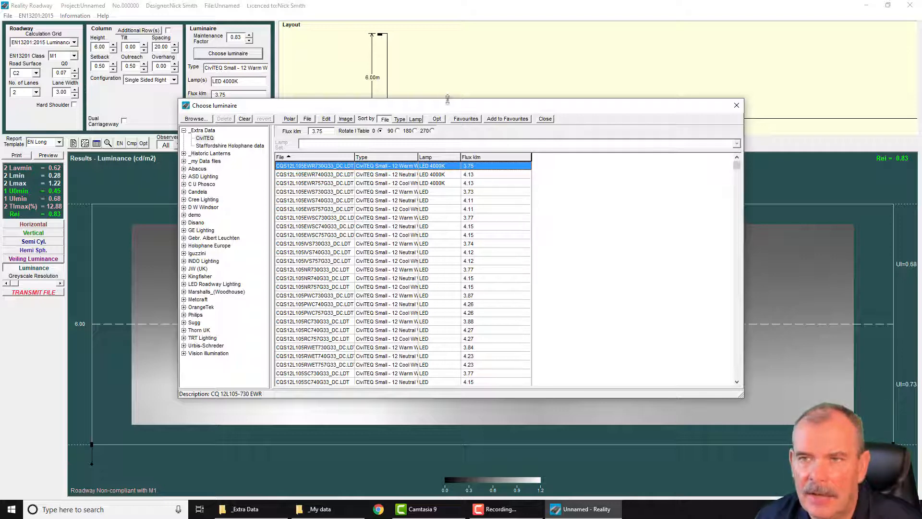
{"action": "left_click_drag", "start_coordinate": [442, 103], "coordinate": [423, 172]}
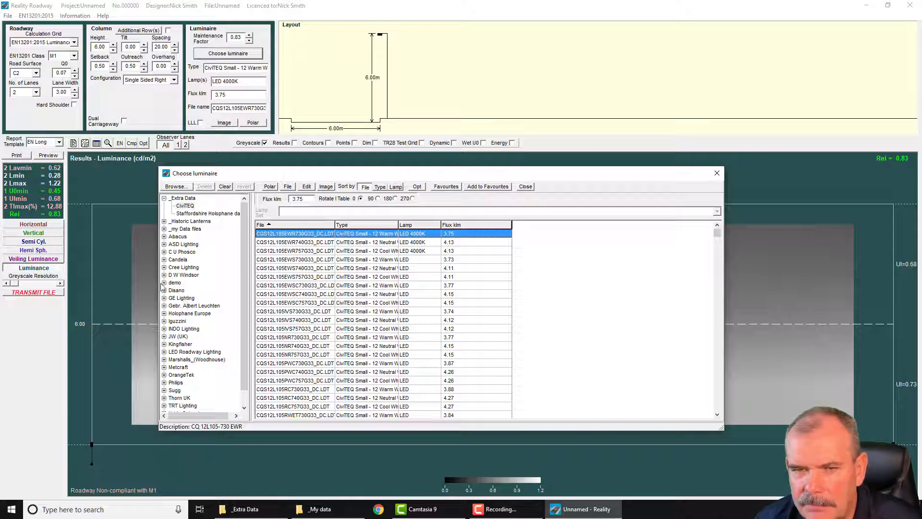
Step: List the demo LED luminaires by descending flux, choose CLP-200-W10-FL.ies and close the luminaire chooser
{"action": "left_click", "coordinate": [164, 283]}
{"action": "left_click", "coordinate": [181, 298]}
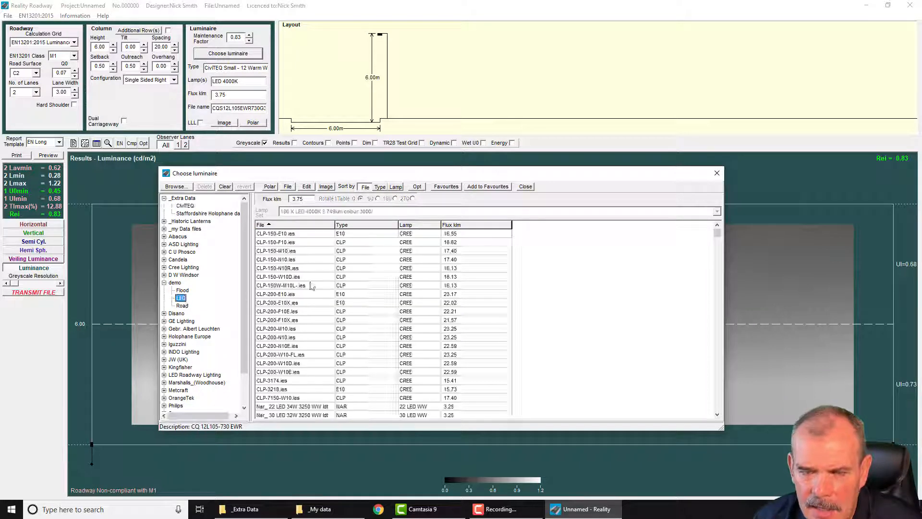
{"action": "left_click", "coordinate": [457, 226]}
{"action": "left_click", "coordinate": [457, 226]}
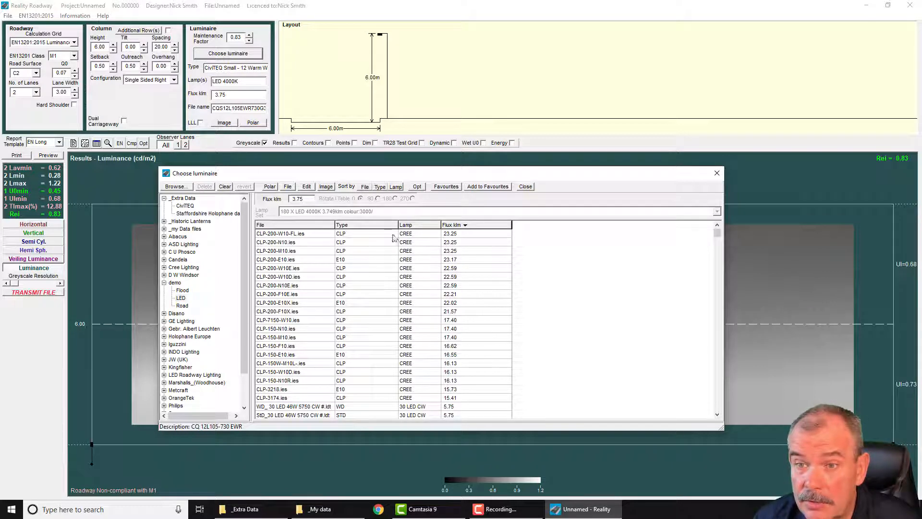
{"action": "left_click", "coordinate": [391, 235]}
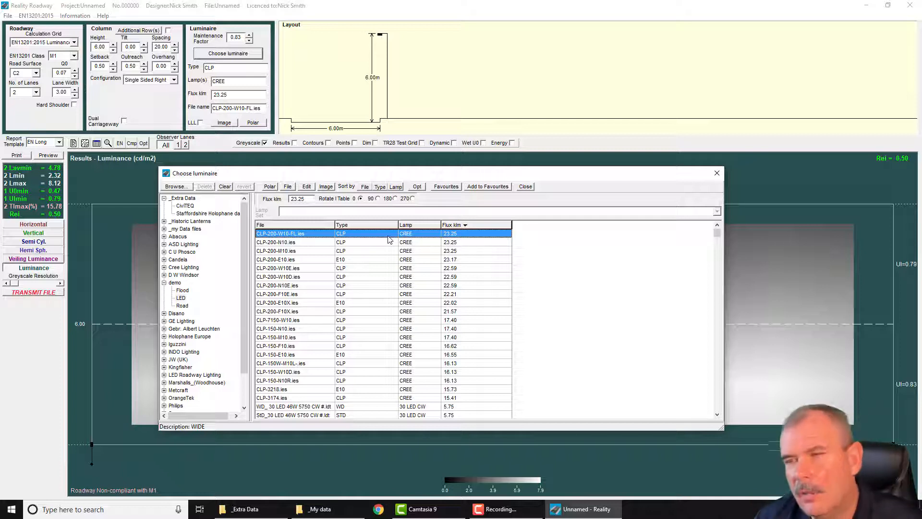
{"action": "left_click", "coordinate": [716, 173]}
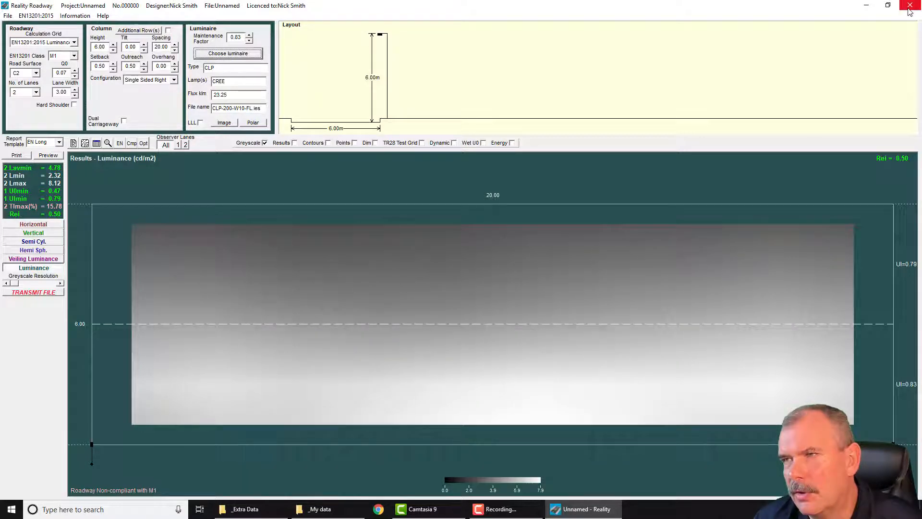
Step: Switch to File Explorer, return to pmdata, enlarge the window to show all manufacturer folders and open Iguzzini
{"action": "left_click", "coordinate": [869, 7]}
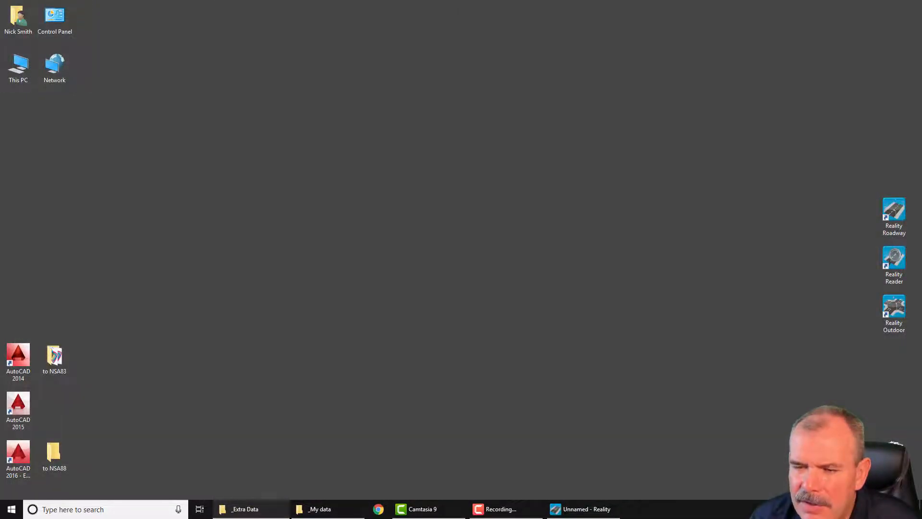
{"action": "left_click", "coordinate": [245, 509]}
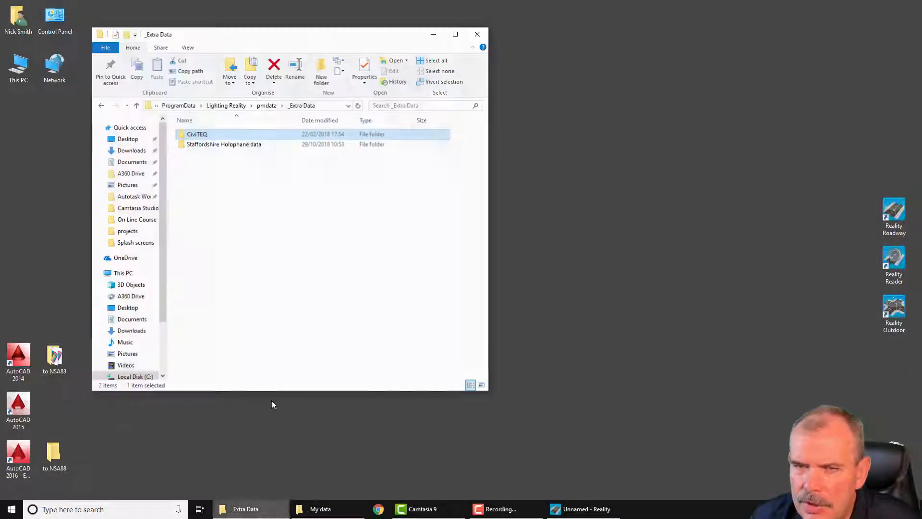
{"action": "left_click", "coordinate": [263, 104]}
{"action": "left_click_drag", "start_coordinate": [277, 35], "coordinate": [280, 26]}
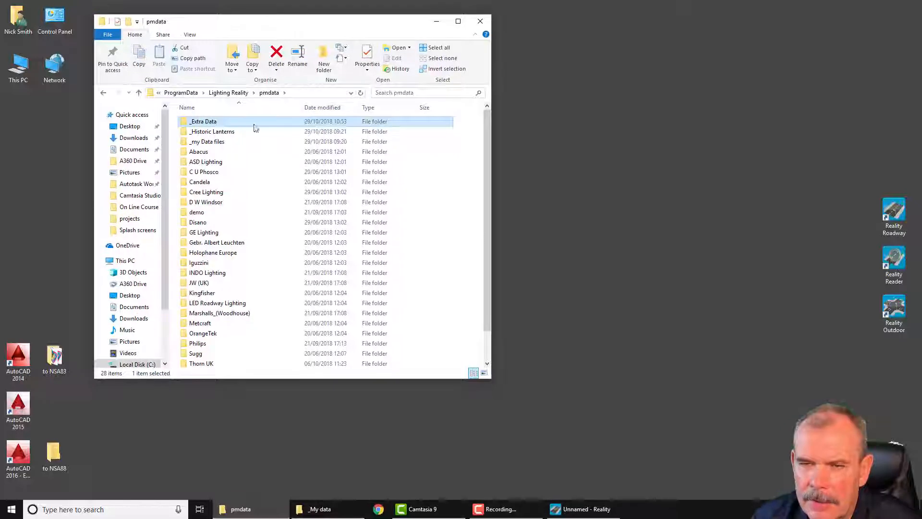
{"action": "left_click_drag", "start_coordinate": [221, 383], "coordinate": [222, 437]}
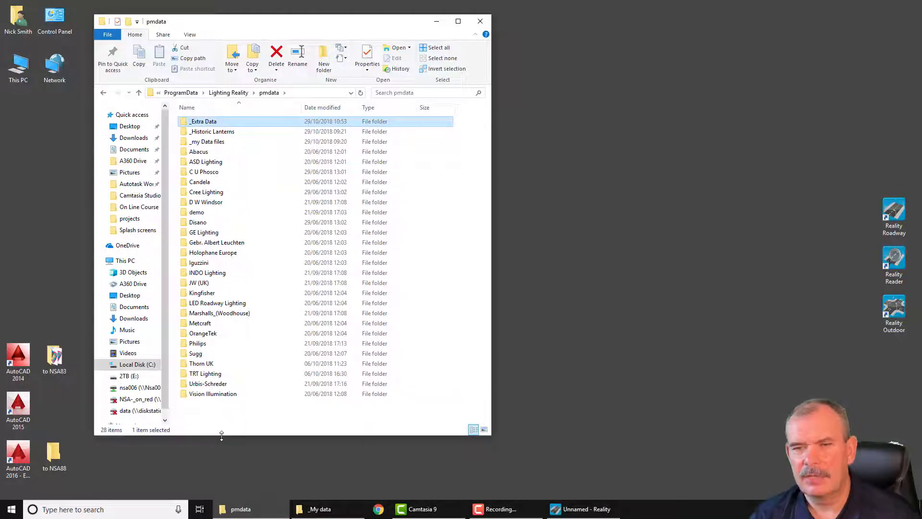
{"action": "double_click", "coordinate": [202, 263]}
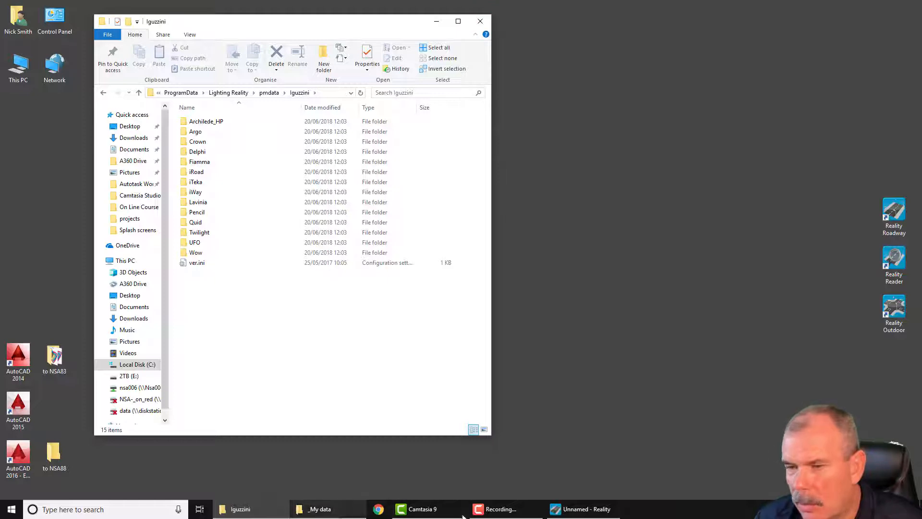
Step: Switch to Reality Roadway, expand Iguzzini in the luminaire chooser to compare its ranges with the folder contents, and close the chooser
{"action": "left_click", "coordinate": [572, 502]}
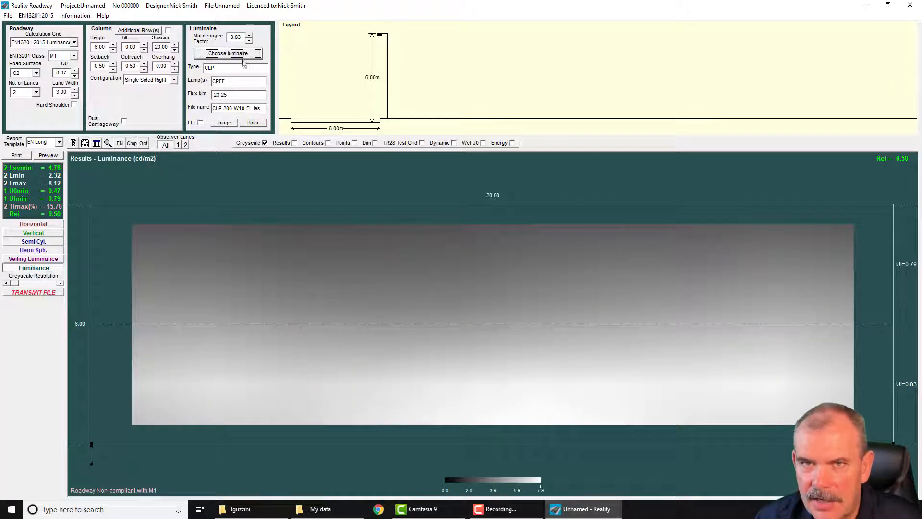
{"action": "left_click", "coordinate": [228, 53]}
{"action": "left_click", "coordinate": [164, 345]}
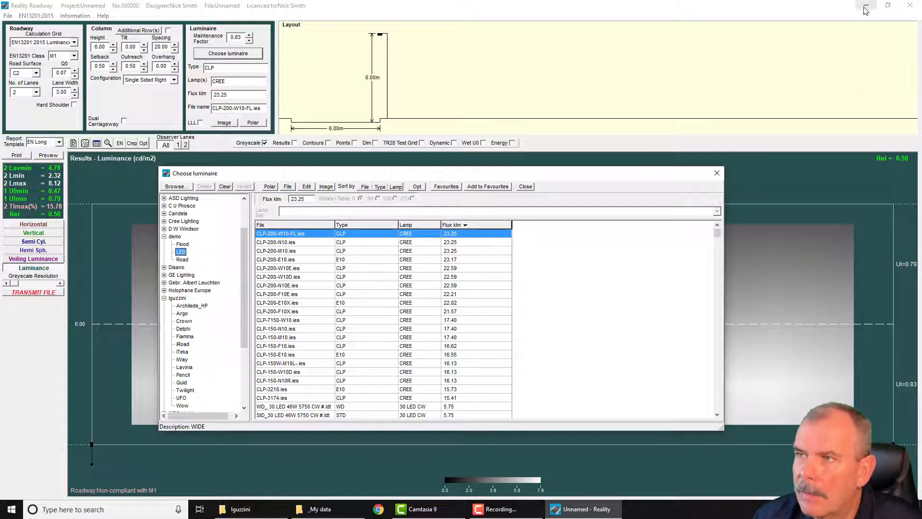
{"action": "left_click", "coordinate": [716, 173]}
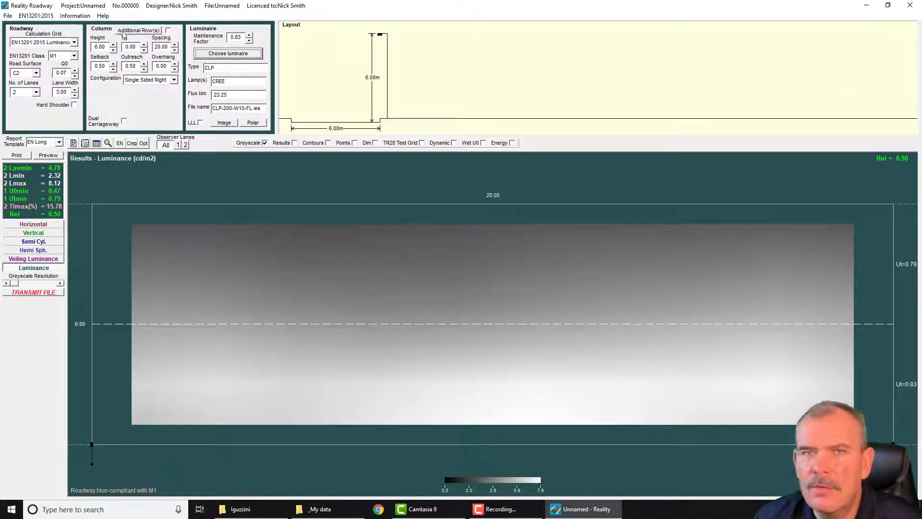
Step: Open the Lighting Reality updates, select only the JW component, and download and install it
{"action": "left_click", "coordinate": [102, 16]}
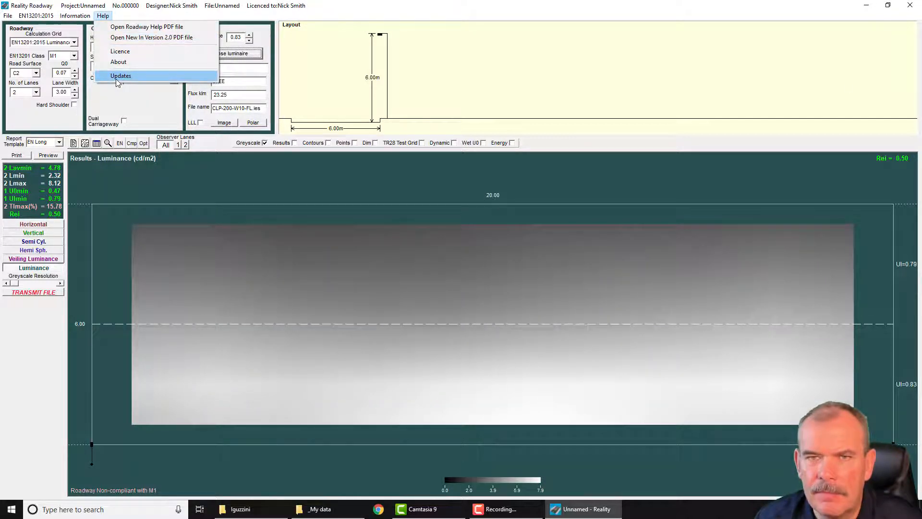
{"action": "left_click", "coordinate": [118, 76]}
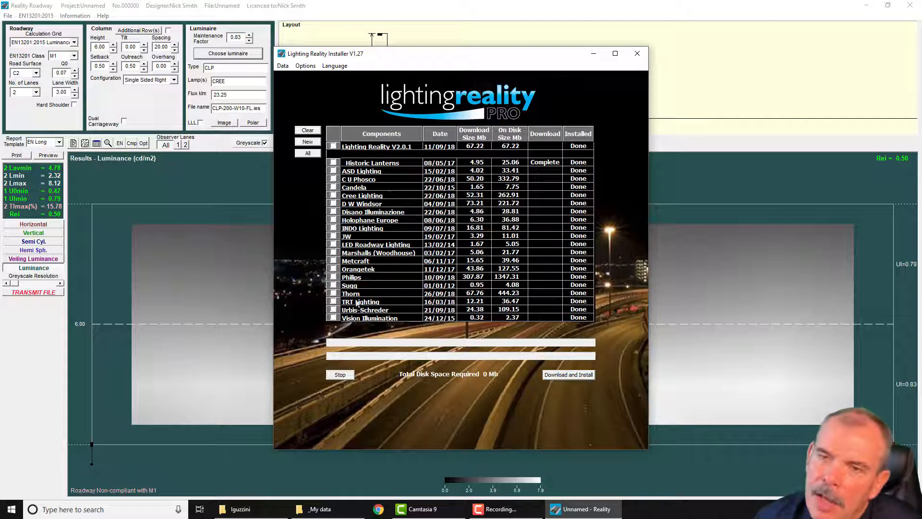
{"action": "left_click", "coordinate": [333, 236]}
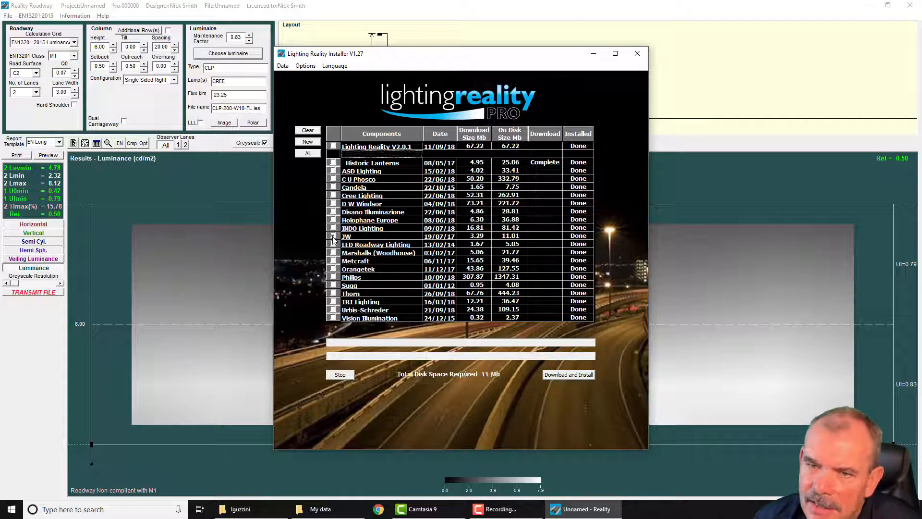
{"action": "left_click", "coordinate": [582, 377]}
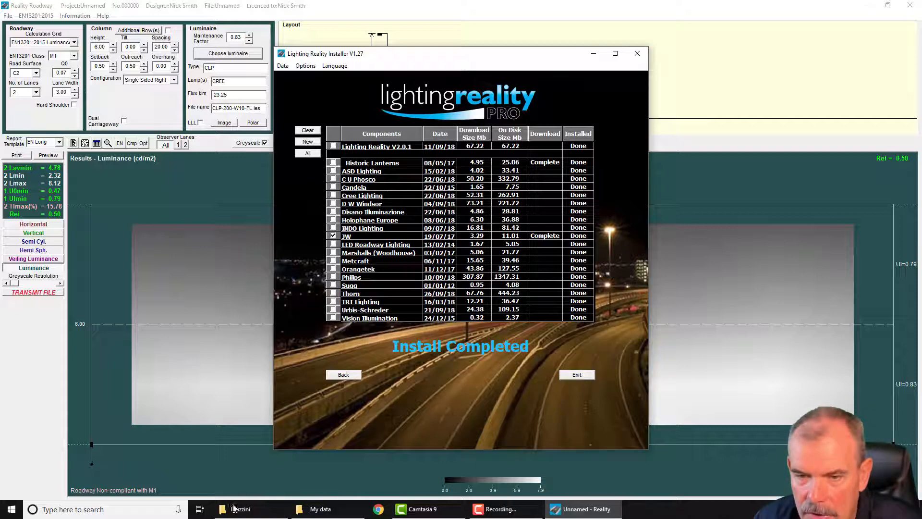
Step: Switch to File Explorer, return to pmdata and inspect the contents of the JW (UK) folder
{"action": "left_click", "coordinate": [257, 515]}
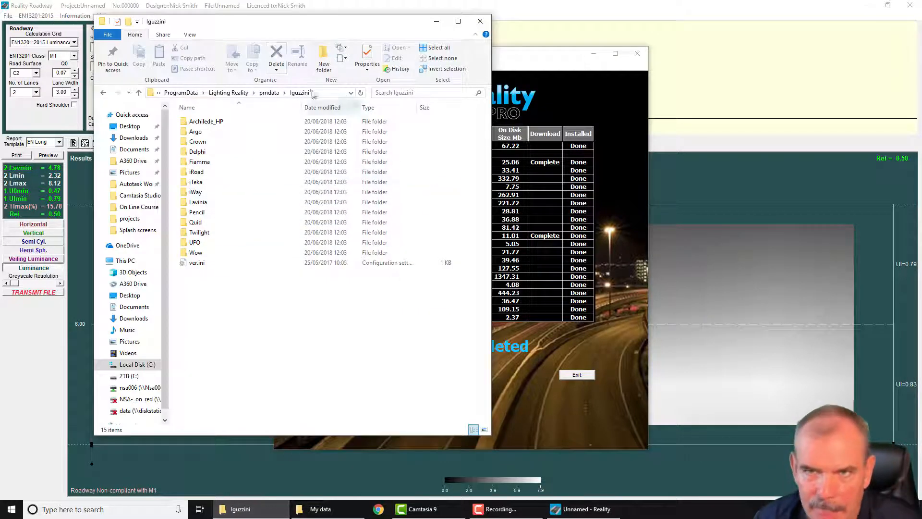
{"action": "left_click", "coordinate": [268, 93]}
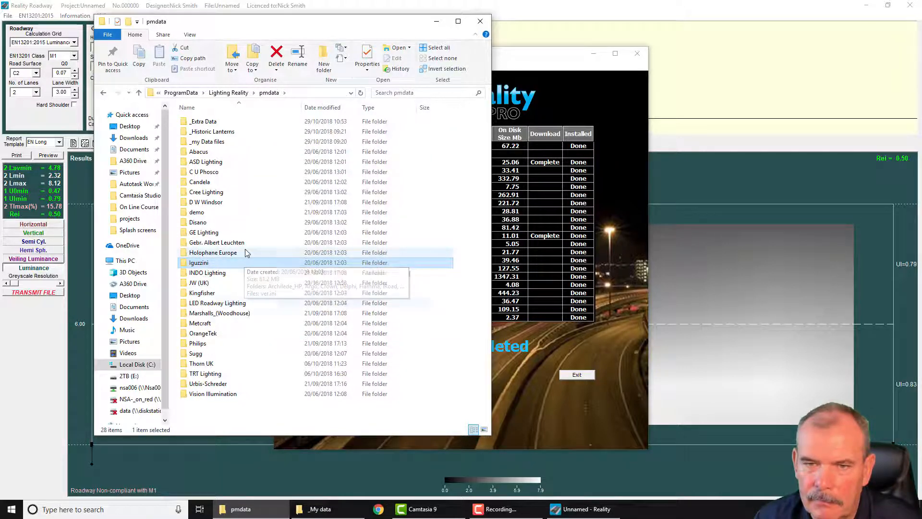
{"action": "double_click", "coordinate": [202, 283]}
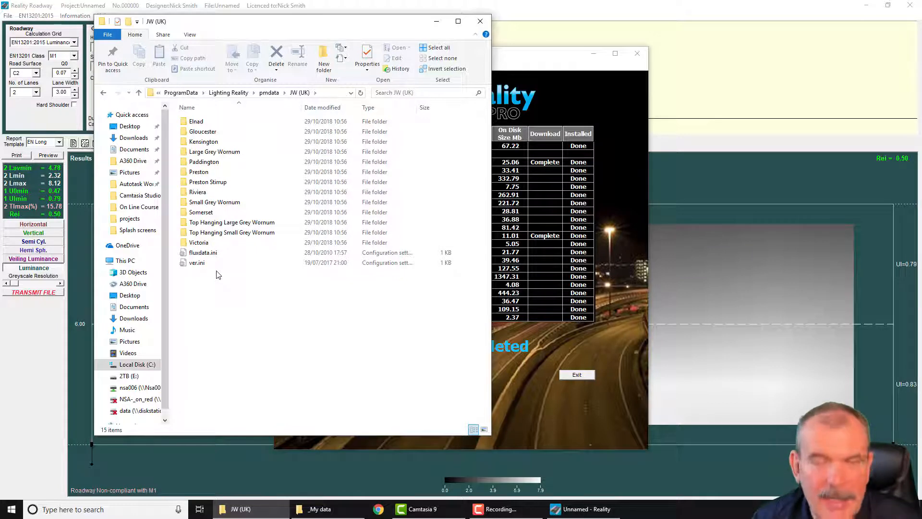
Step: In pmdata's _my Data files folder, create a new folder named JW (UK) and open it
{"action": "left_click", "coordinate": [270, 92]}
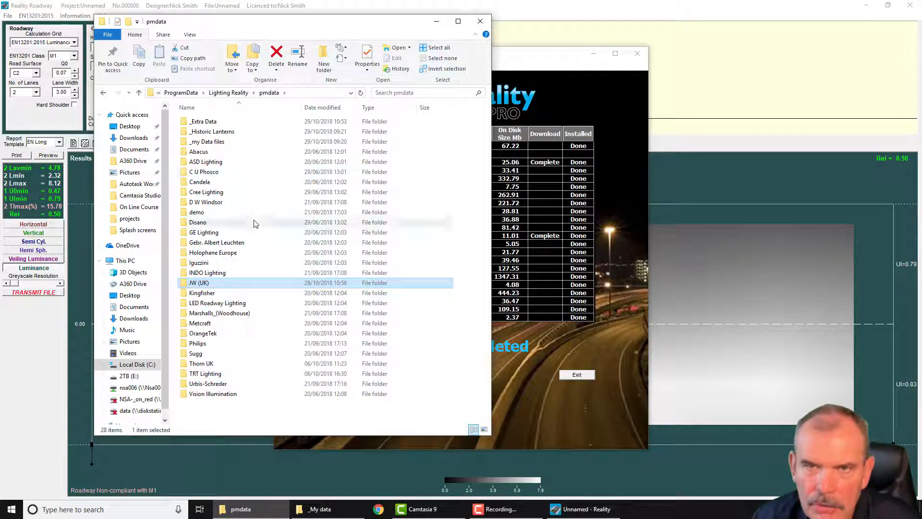
{"action": "double_click", "coordinate": [230, 142]}
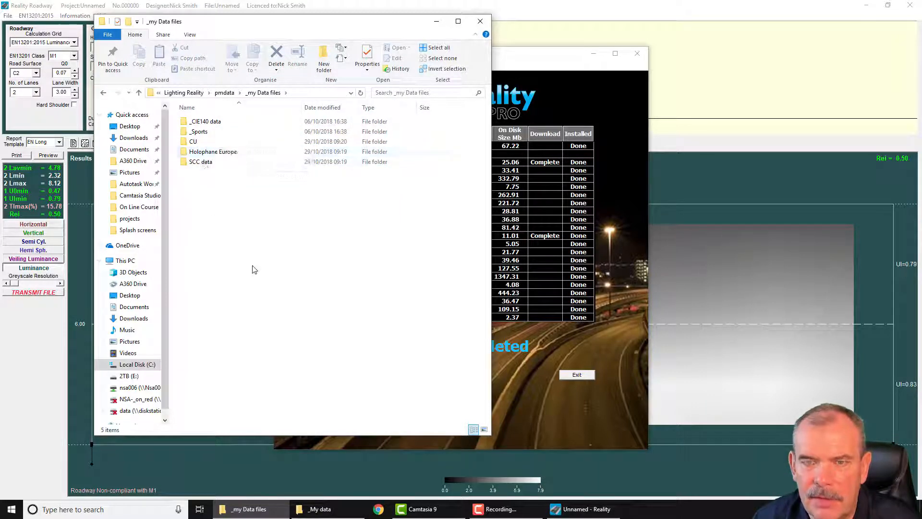
{"action": "right_click", "coordinate": [206, 211]}
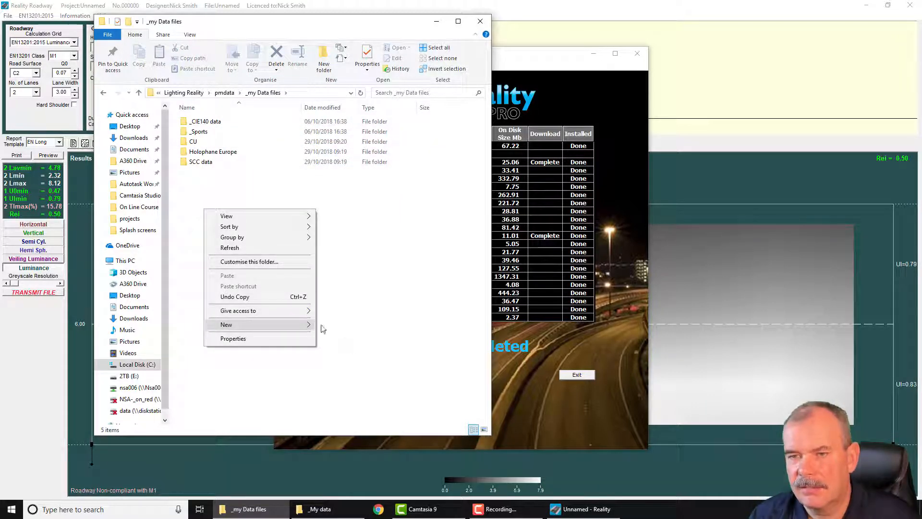
{"action": "left_click", "coordinate": [339, 327]}
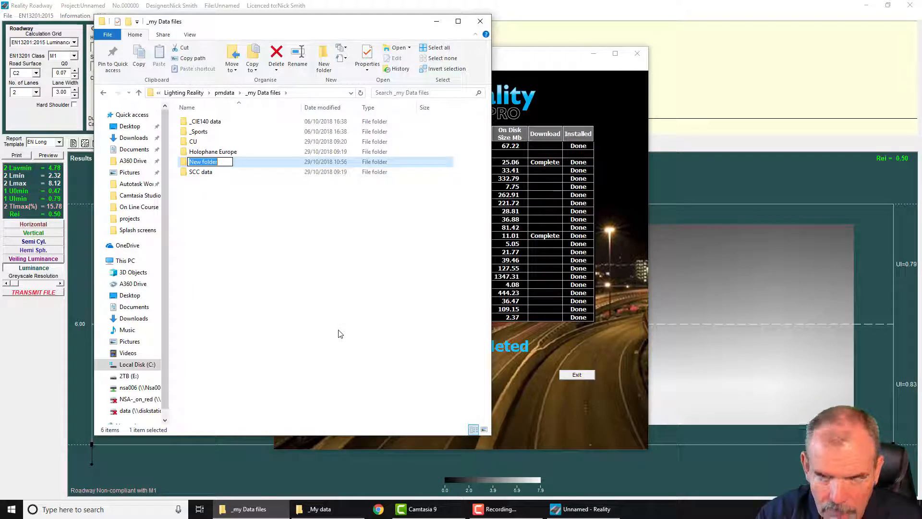
{"action": "type", "text": "HW"}
{"action": "key", "text": "BackSpace"}
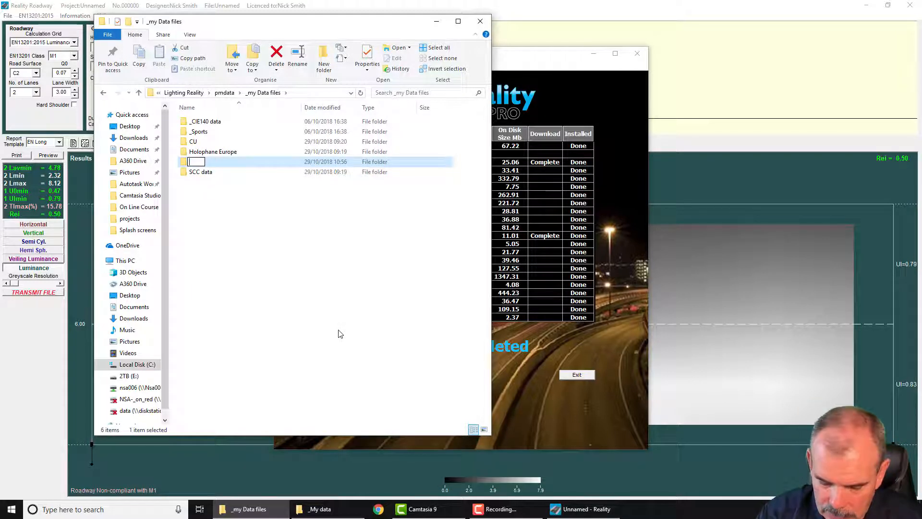
{"action": "type", "text": "JW (UK"}
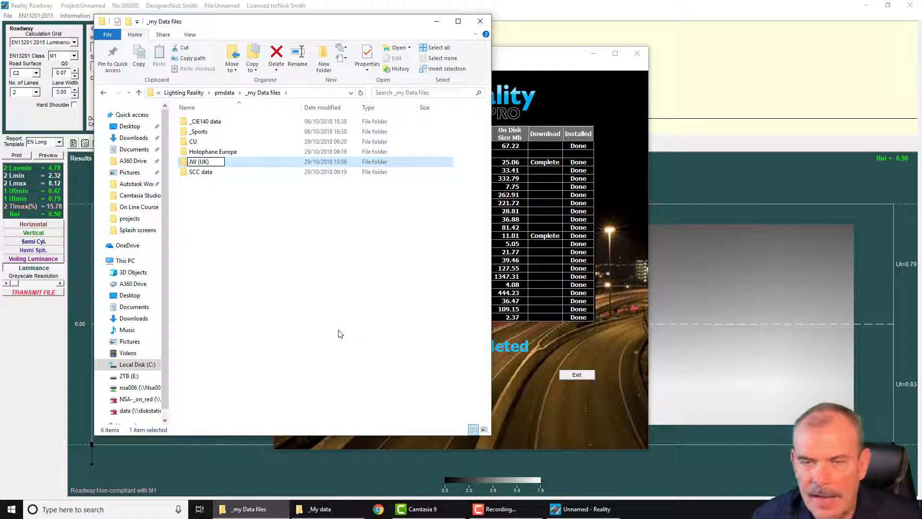
{"action": "key", "text": "Return"}
{"action": "key", "text": "Return"}
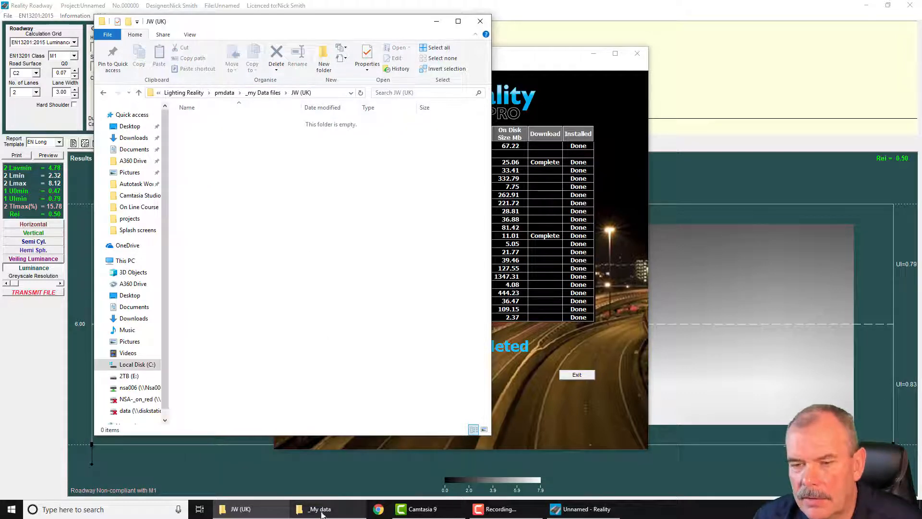
Step: In the other File Explorer window, check the Photometric Data folder and open the LANTERNS folder on the W: drive
{"action": "left_click", "coordinate": [322, 512]}
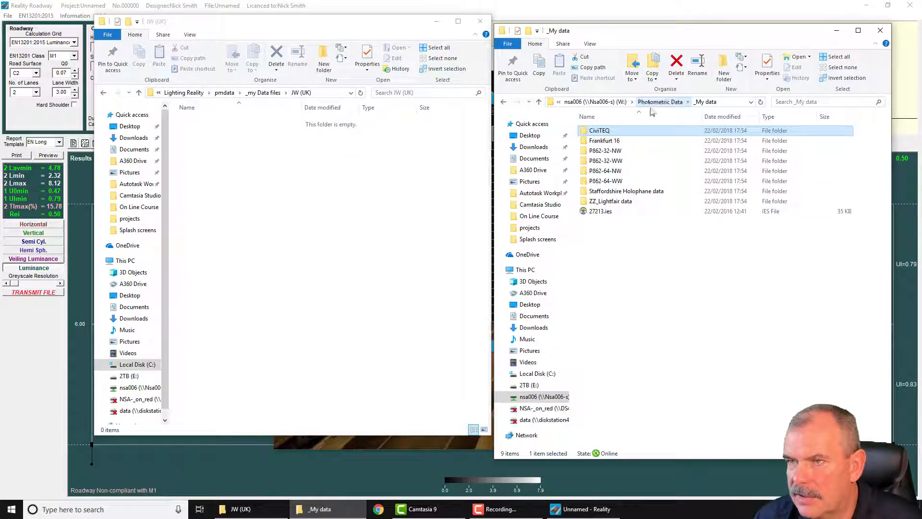
{"action": "left_click", "coordinate": [663, 101]}
{"action": "scroll", "coordinate": [634, 293], "scroll_direction": "down", "scroll_amount": 5}
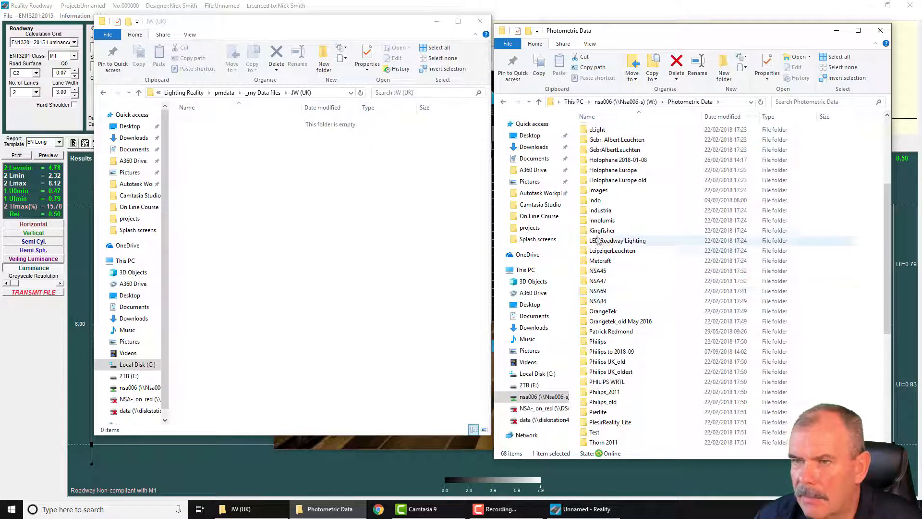
{"action": "left_click", "coordinate": [634, 101]}
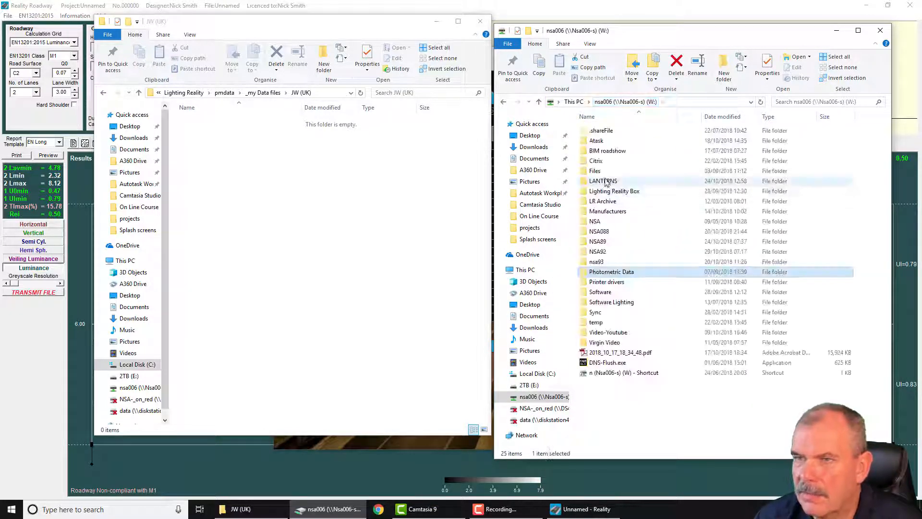
{"action": "double_click", "coordinate": [596, 181]}
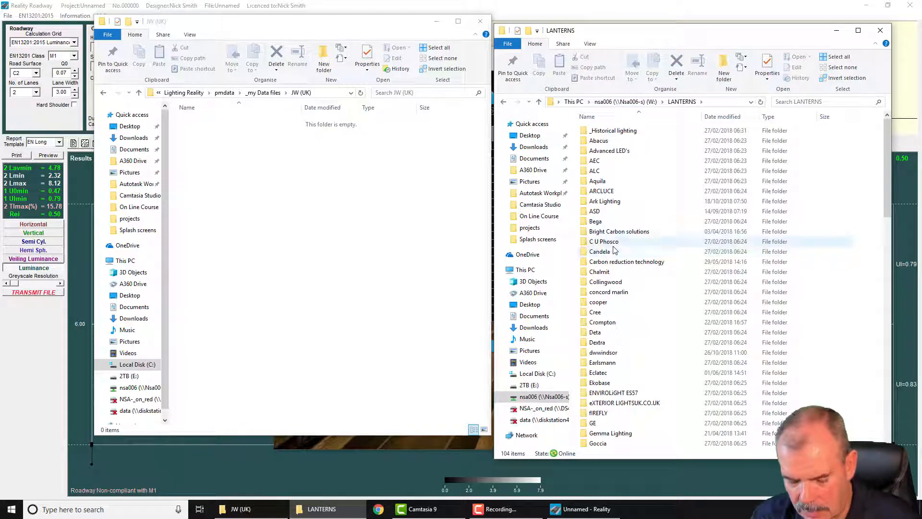
Step: Look through the JW folder in LANTERNS, including its BEGA and ATP subfolders, for luminaire data, and minimise the window
{"action": "key", "text": "j"}
{"action": "double_click", "coordinate": [602, 128]}
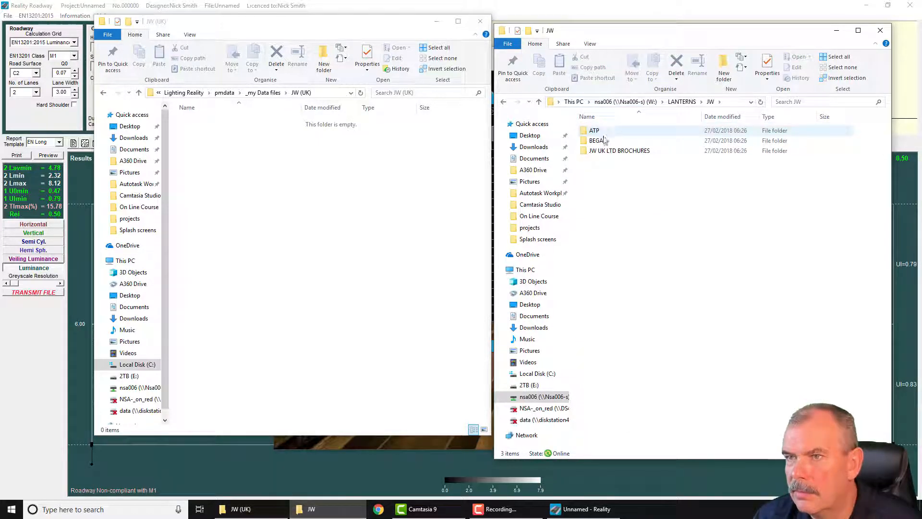
{"action": "double_click", "coordinate": [596, 141]}
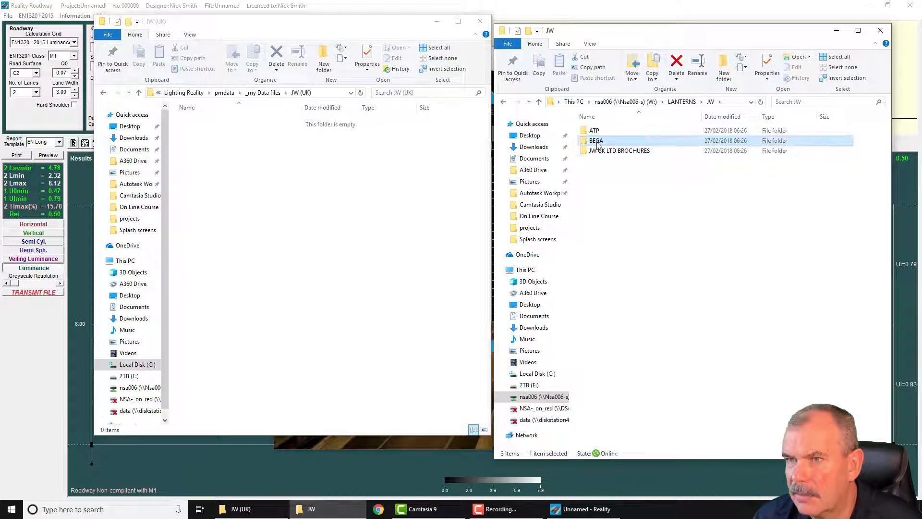
{"action": "left_click", "coordinate": [711, 101]}
{"action": "double_click", "coordinate": [590, 131]}
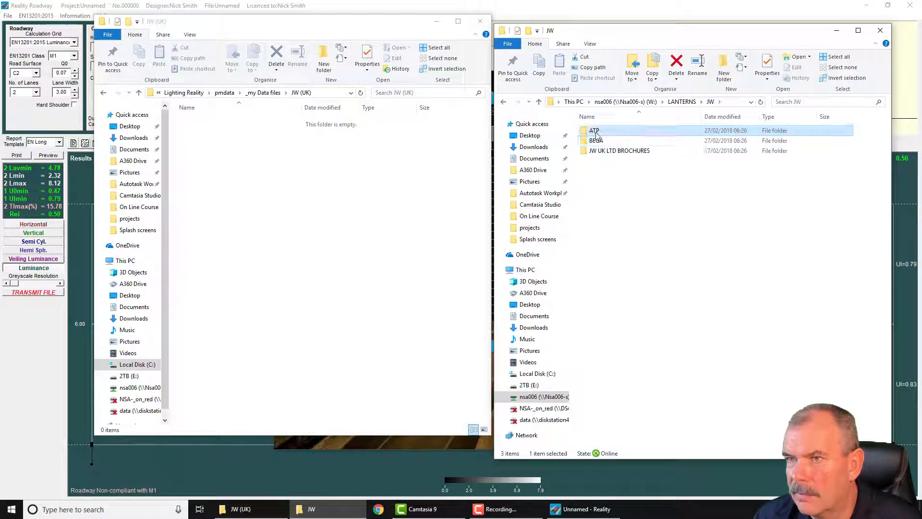
{"action": "double_click", "coordinate": [619, 151]}
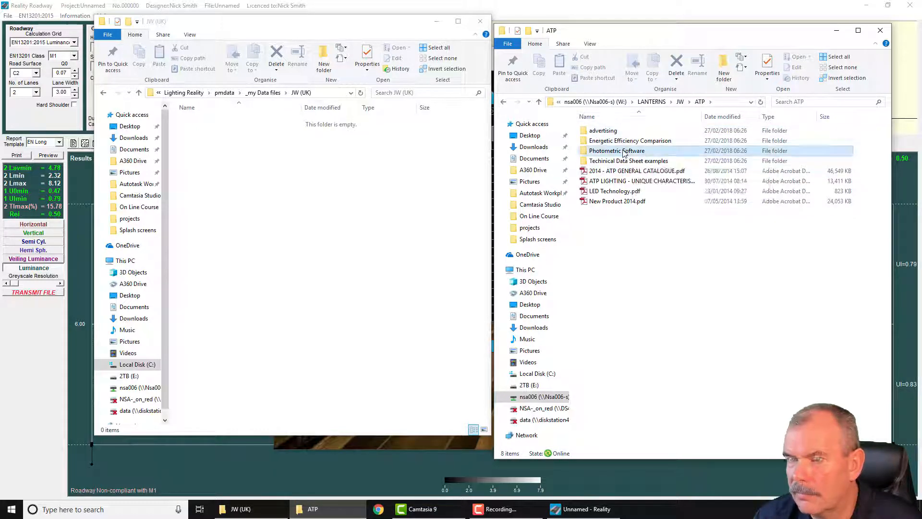
{"action": "left_click", "coordinate": [629, 104]}
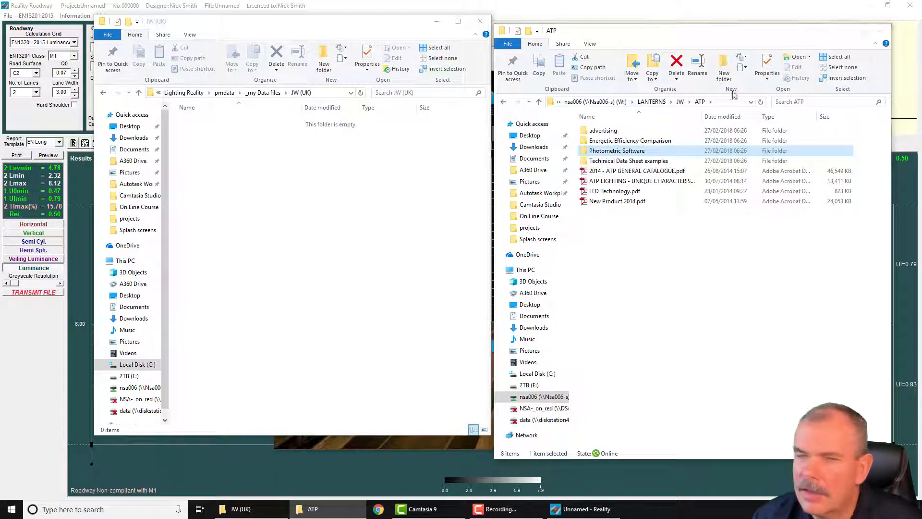
{"action": "left_click", "coordinate": [836, 31]}
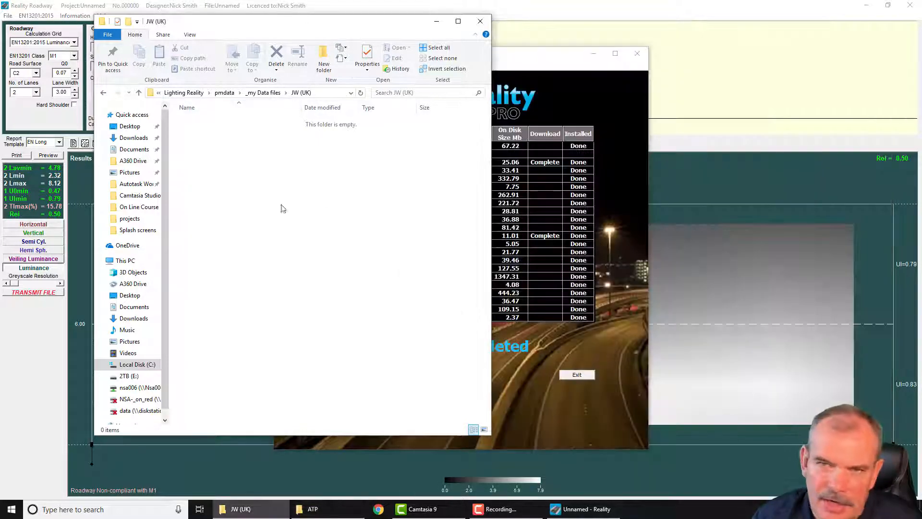
Step: Copy the Cree folder from LANTERNS into the JW (UK) folder under _my Data files, and close the LANTERNS window
{"action": "left_click", "coordinate": [325, 515]}
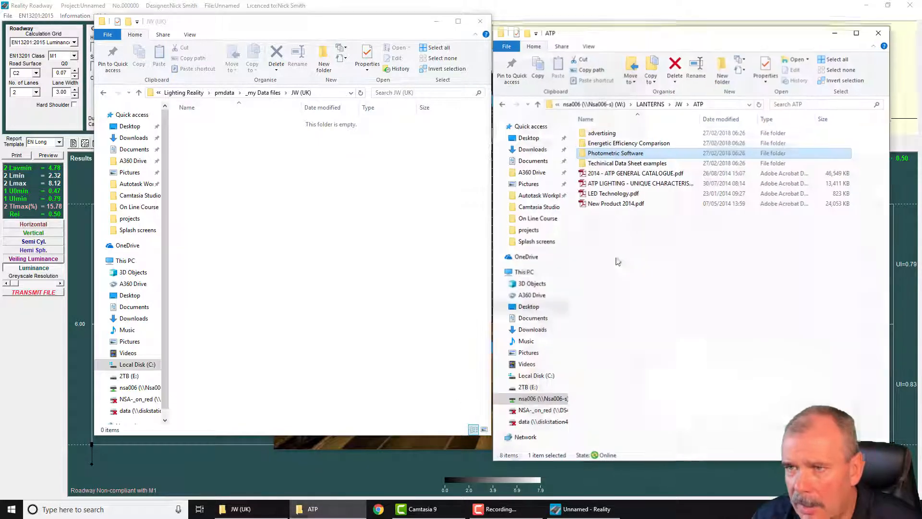
{"action": "left_click", "coordinate": [655, 102]}
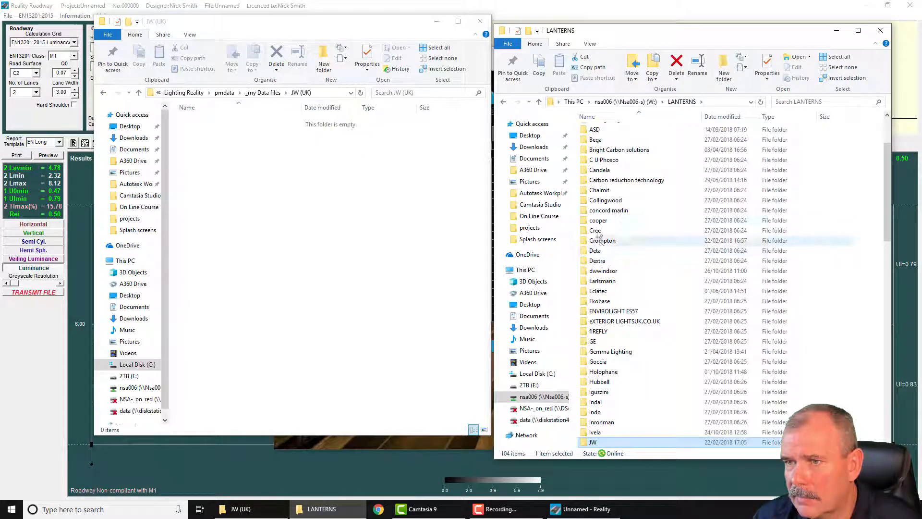
{"action": "left_click", "coordinate": [596, 230]}
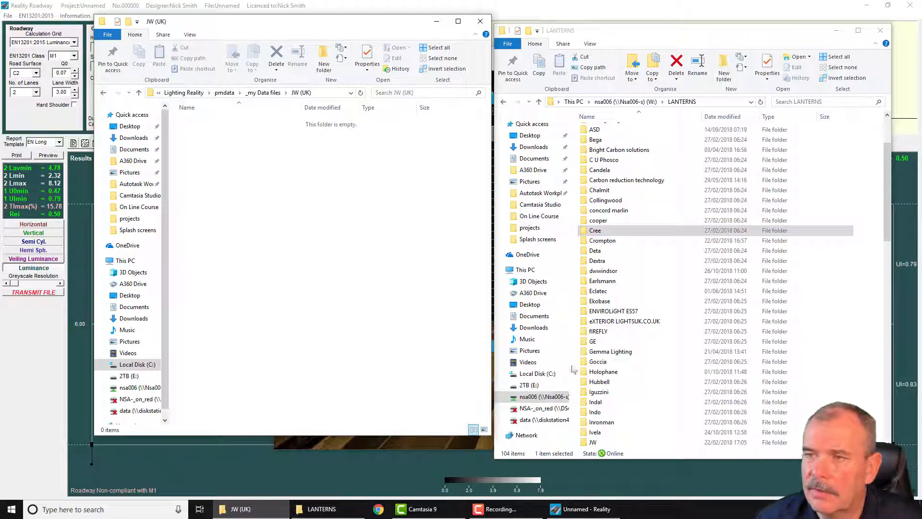
{"action": "key", "text": "ctrl+v"}
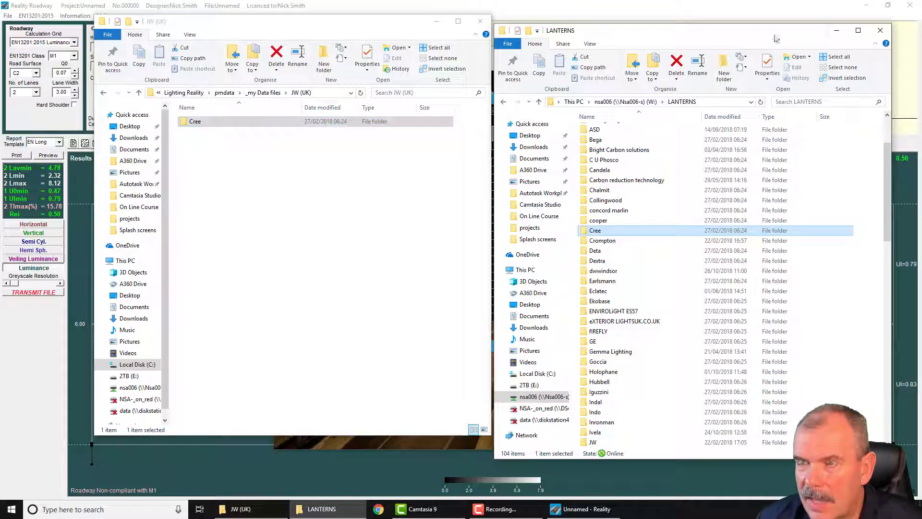
{"action": "left_click", "coordinate": [881, 30]}
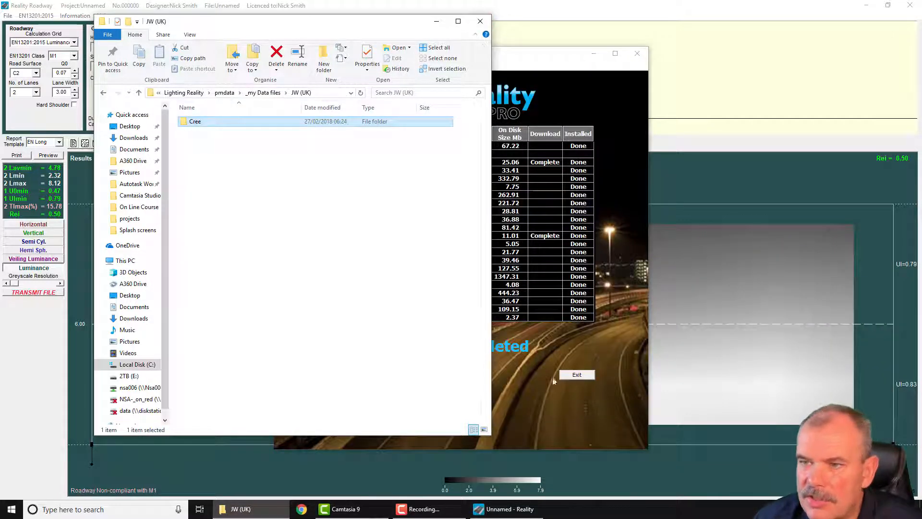
Step: Exit the updater, close Reality Roadway without saving changes, and start it again
{"action": "left_click", "coordinate": [579, 376]}
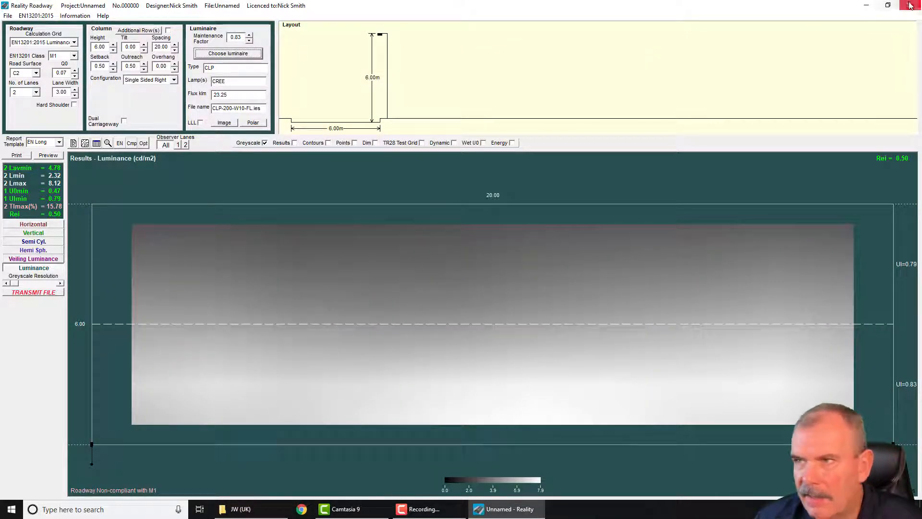
{"action": "left_click", "coordinate": [917, 7]}
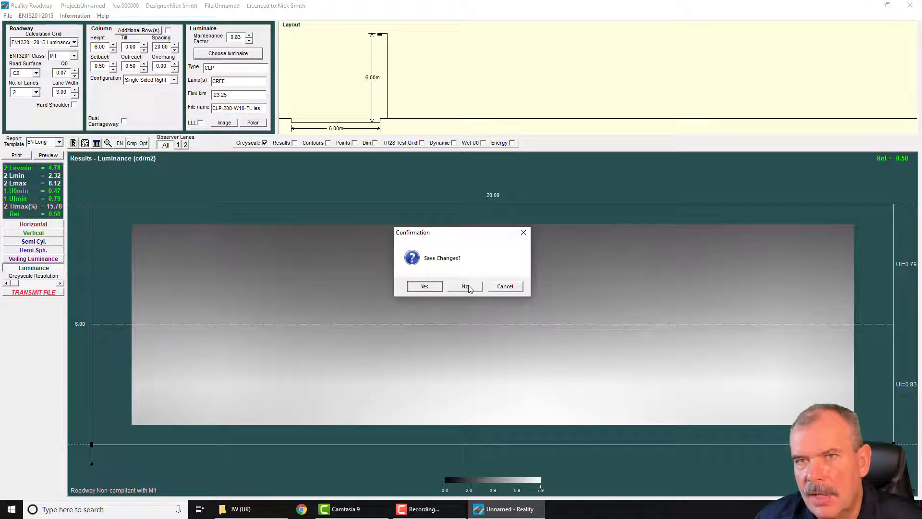
{"action": "left_click", "coordinate": [466, 287]}
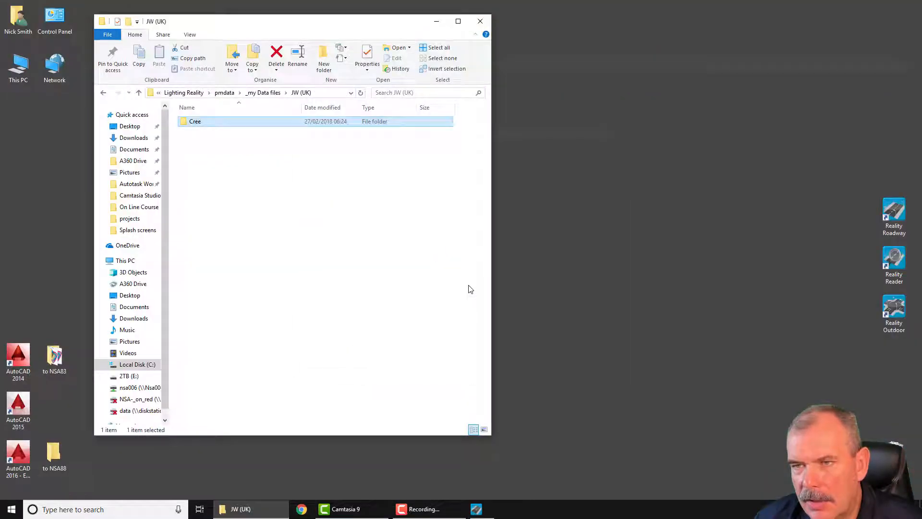
{"action": "double_click", "coordinate": [887, 217]}
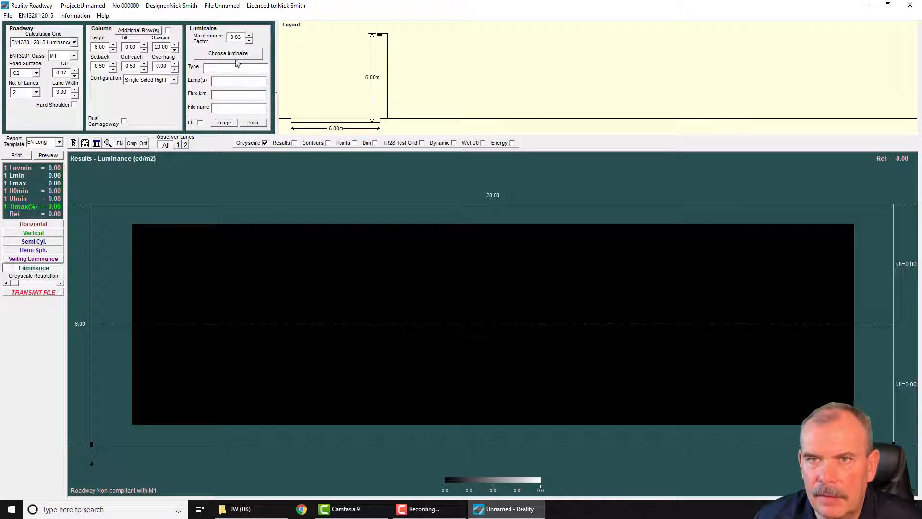
Step: Open the luminaire chooser and check the Cree folder and its Luxlive 2015 subfolder under _my Data files > JW (UK)
{"action": "left_click", "coordinate": [228, 53]}
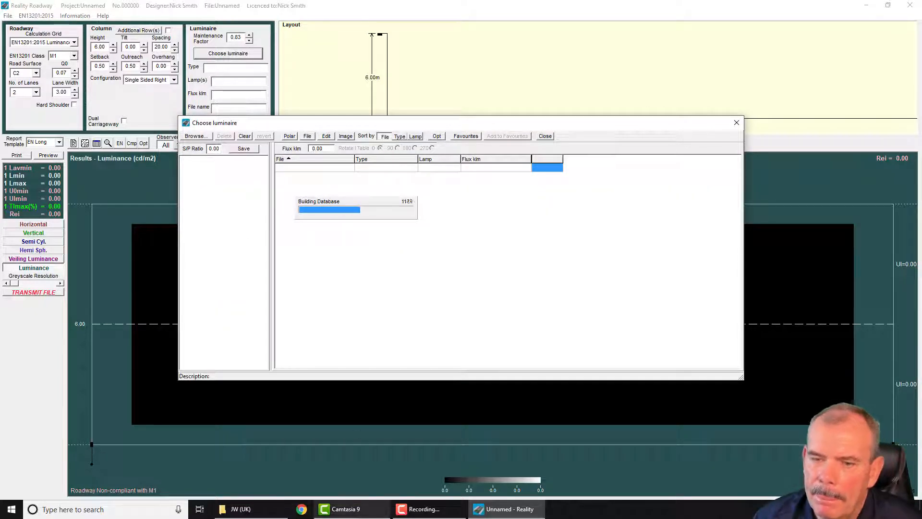
{"action": "left_click", "coordinate": [255, 513]}
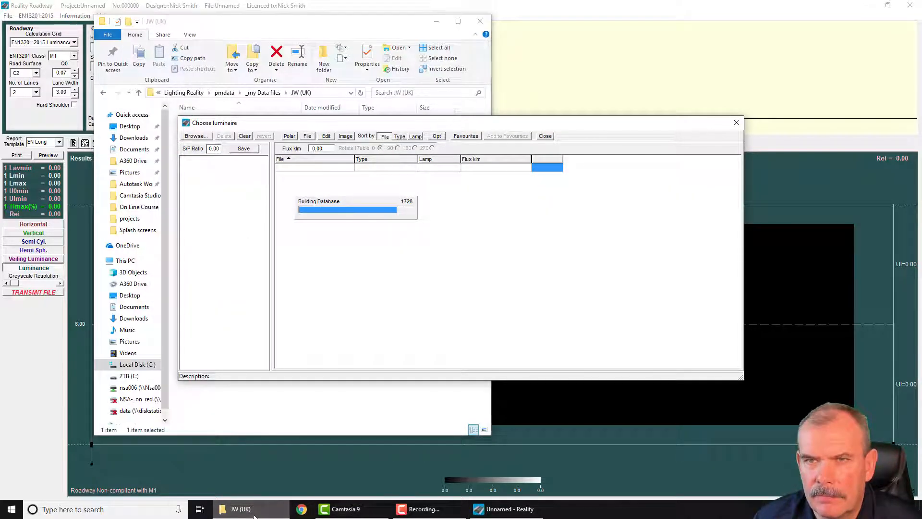
{"action": "left_click", "coordinate": [255, 513]}
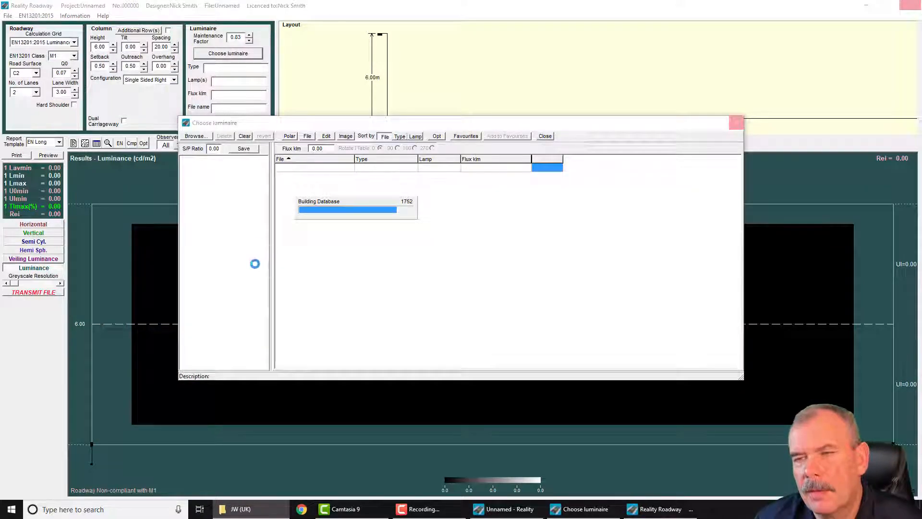
{"action": "left_click", "coordinate": [184, 148]}
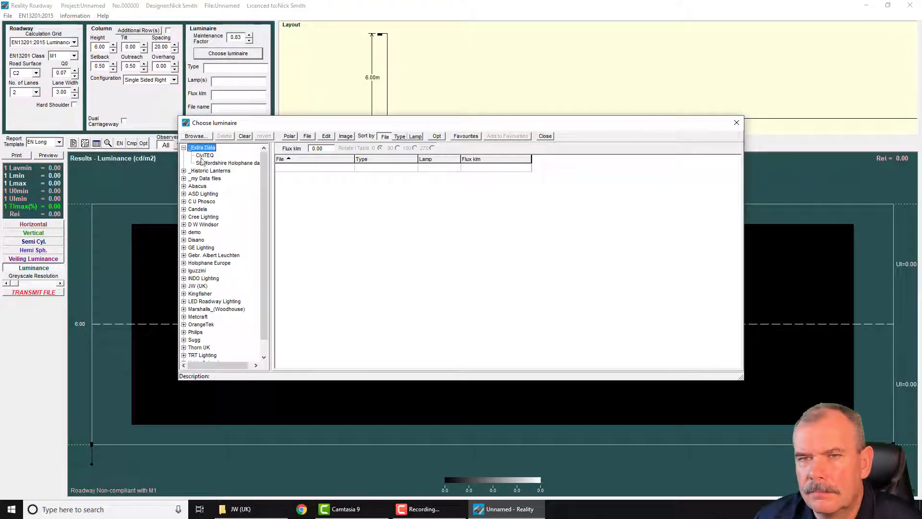
{"action": "left_click", "coordinate": [184, 178]}
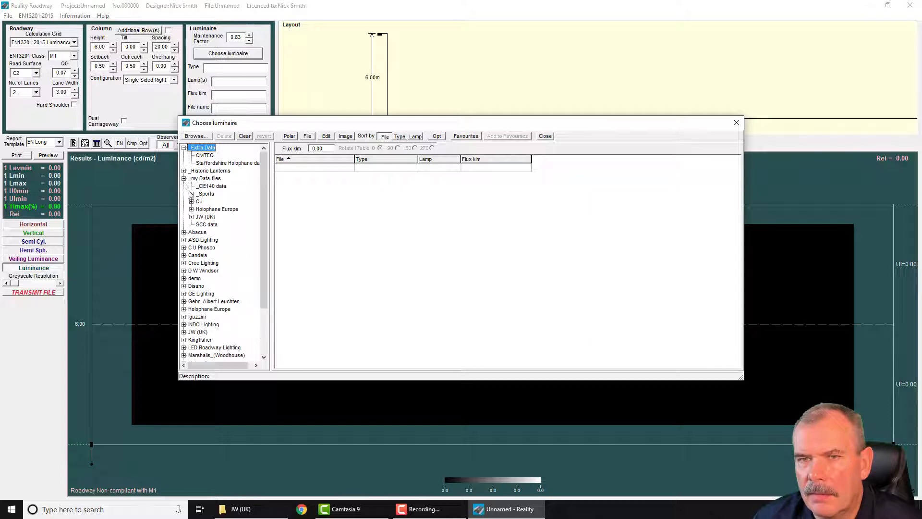
{"action": "left_click", "coordinate": [191, 217]}
{"action": "left_click", "coordinate": [199, 224]}
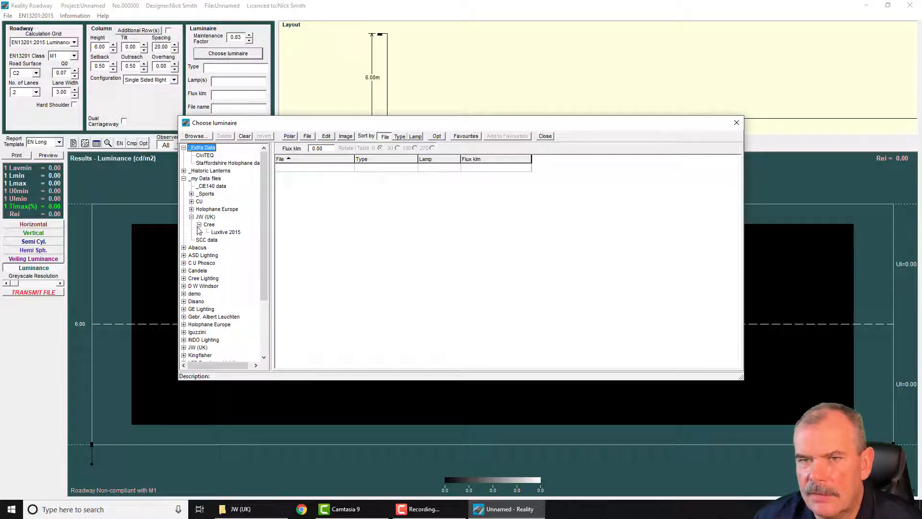
{"action": "left_click", "coordinate": [226, 232]}
{"action": "left_click", "coordinate": [198, 225]}
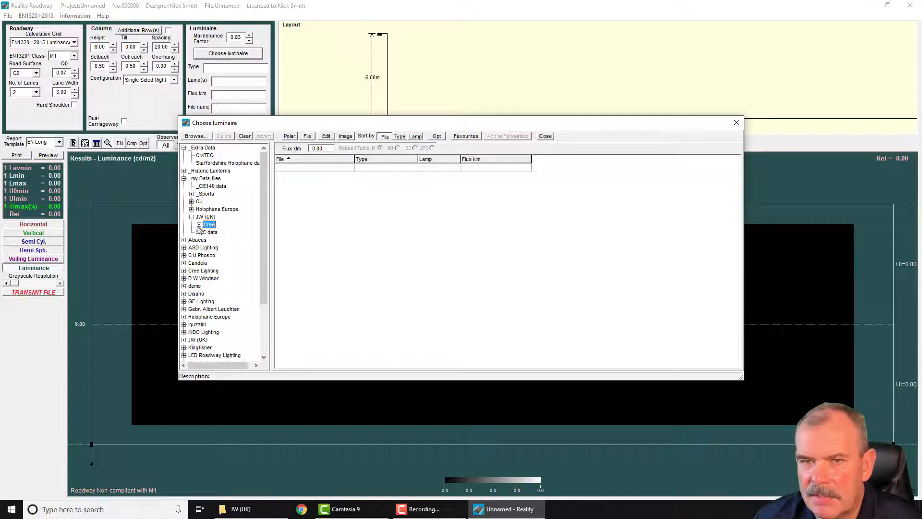
{"action": "left_click", "coordinate": [191, 217]}
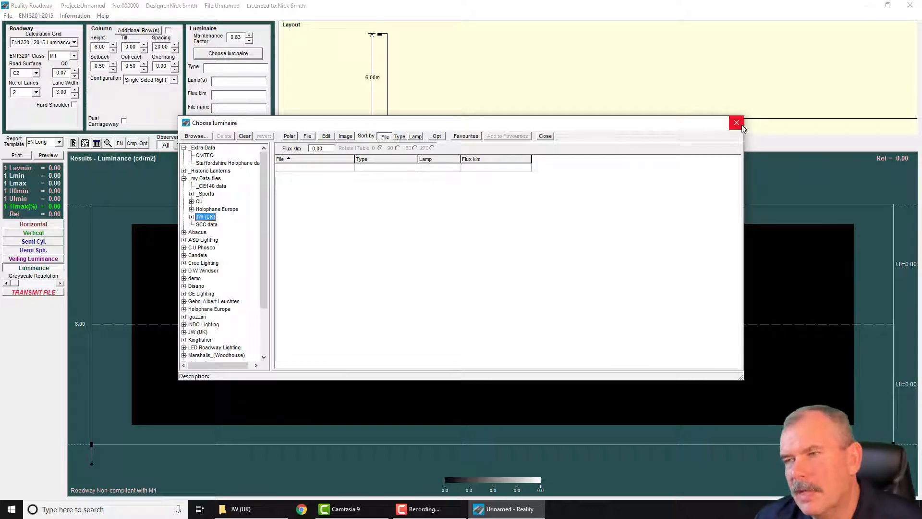
{"action": "left_click", "coordinate": [197, 137]}
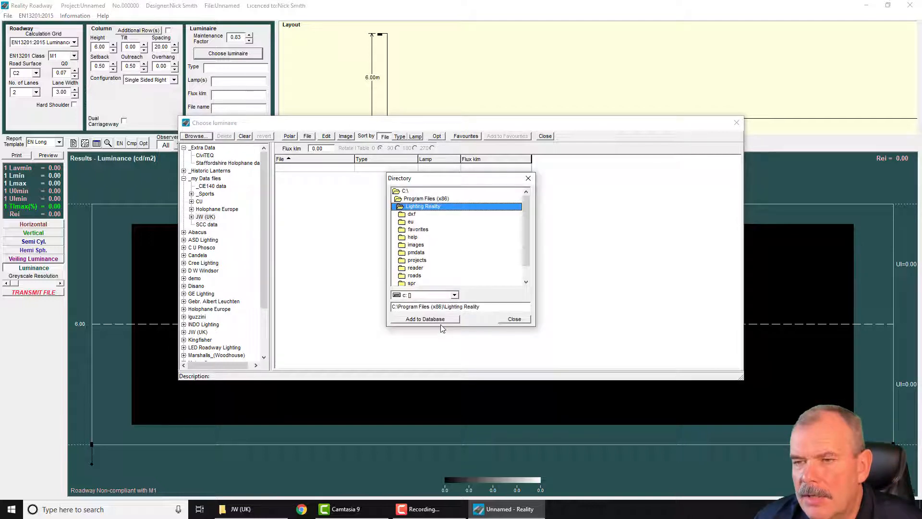
{"action": "left_click", "coordinate": [441, 321]}
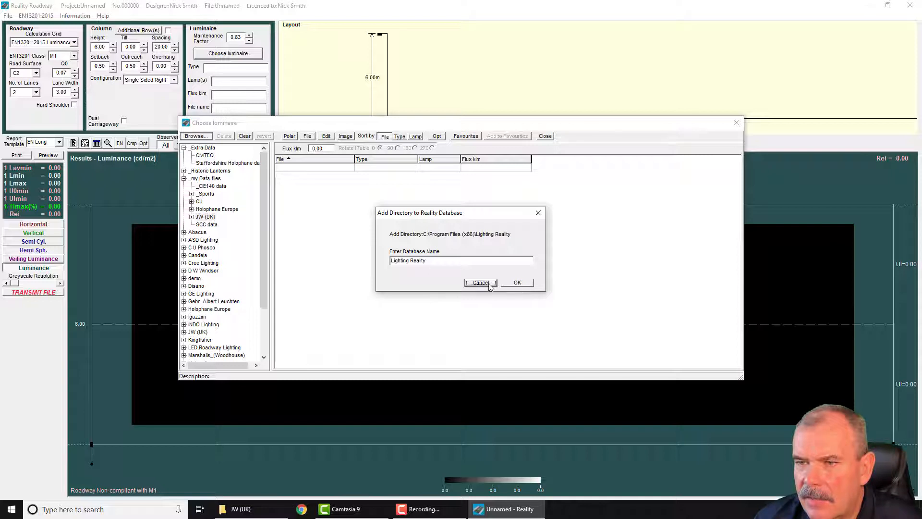
{"action": "left_click", "coordinate": [480, 282]}
Step: Browse for a luminaire directory on the W: drive and open Photometric Data\Industria\2500
{"action": "left_click", "coordinate": [196, 137]}
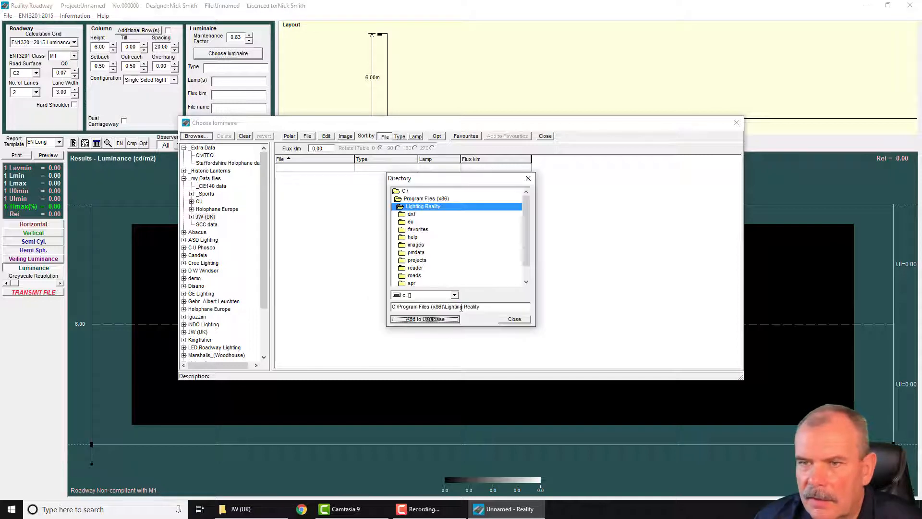
{"action": "left_click", "coordinate": [413, 296]}
{"action": "left_click", "coordinate": [422, 340]}
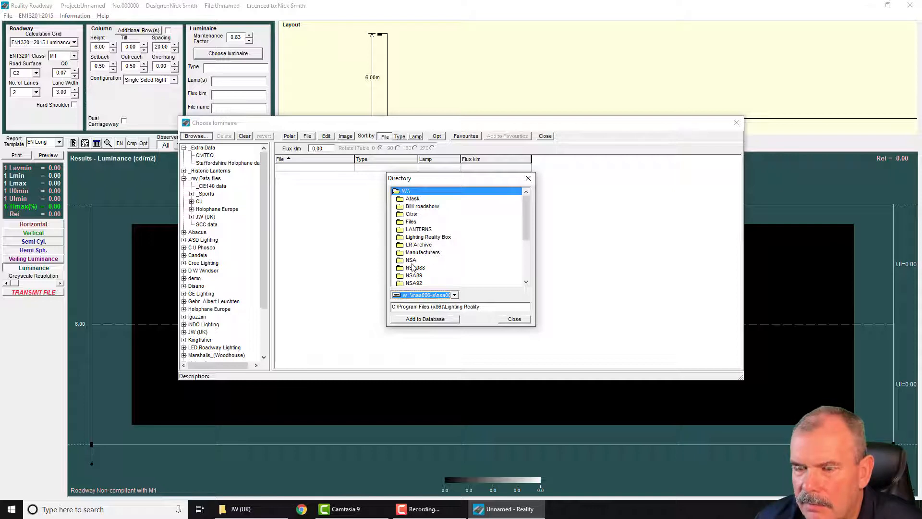
{"action": "scroll", "coordinate": [413, 232], "scroll_direction": "down", "scroll_amount": 3}
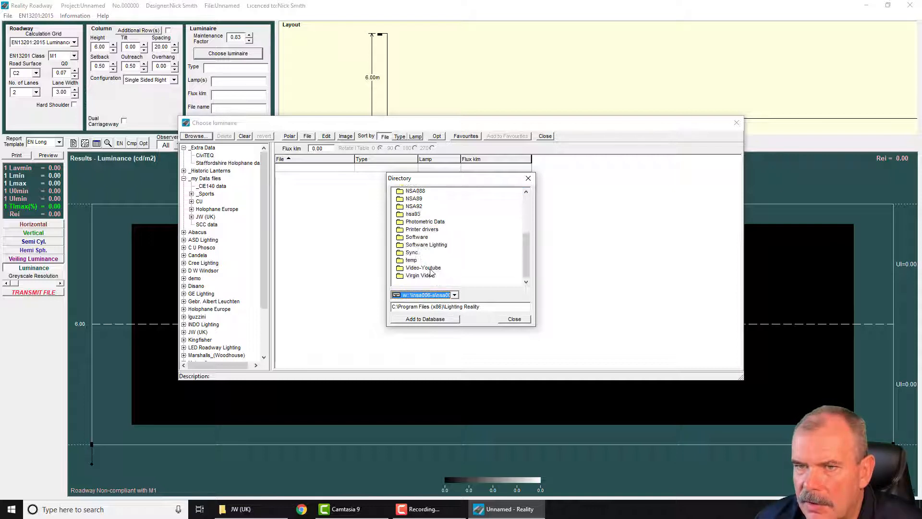
{"action": "double_click", "coordinate": [419, 226]}
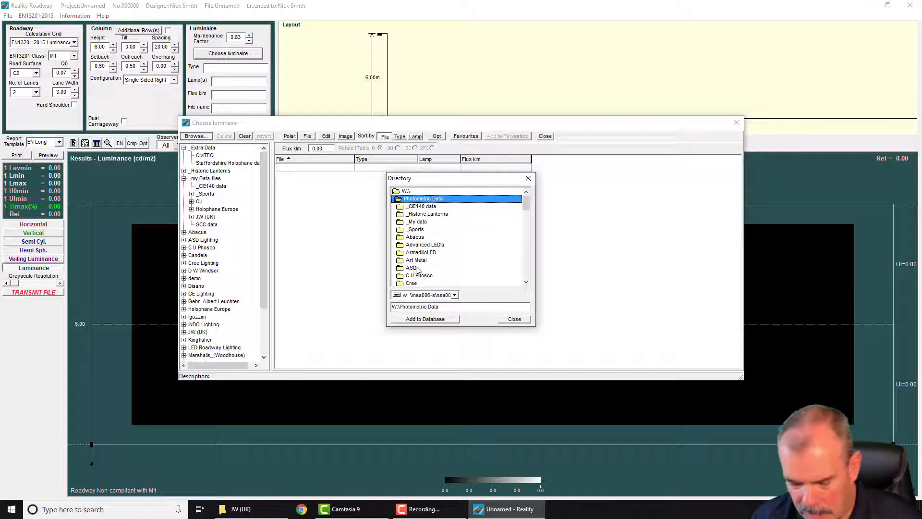
{"action": "key", "text": "i"}
{"action": "scroll", "coordinate": [426, 285], "scroll_direction": "down", "scroll_amount": 2}
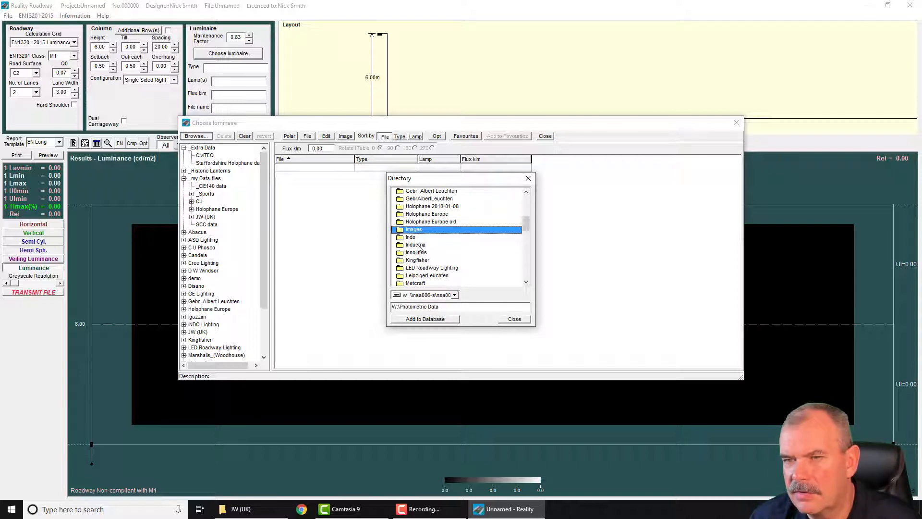
{"action": "double_click", "coordinate": [417, 245]}
{"action": "double_click", "coordinate": [412, 216]}
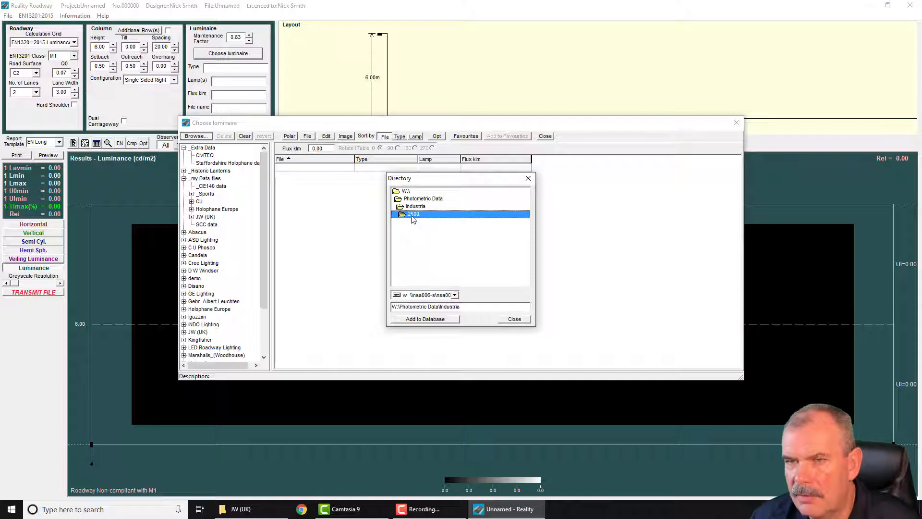
Step: Add the 2500 directory to the database under the name 2500 and select its 2500 SNN 1 FSDH 40 3500 luminaire
{"action": "left_click", "coordinate": [429, 320]}
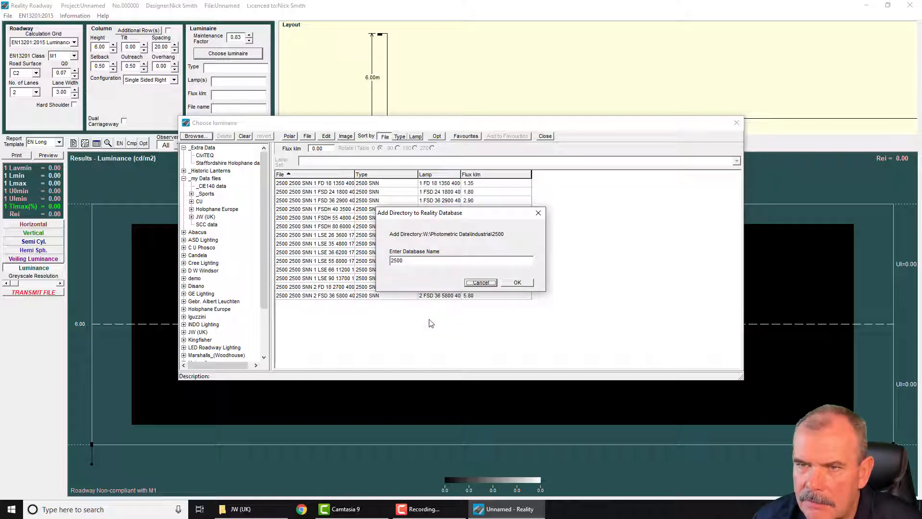
{"action": "left_click", "coordinate": [518, 284]}
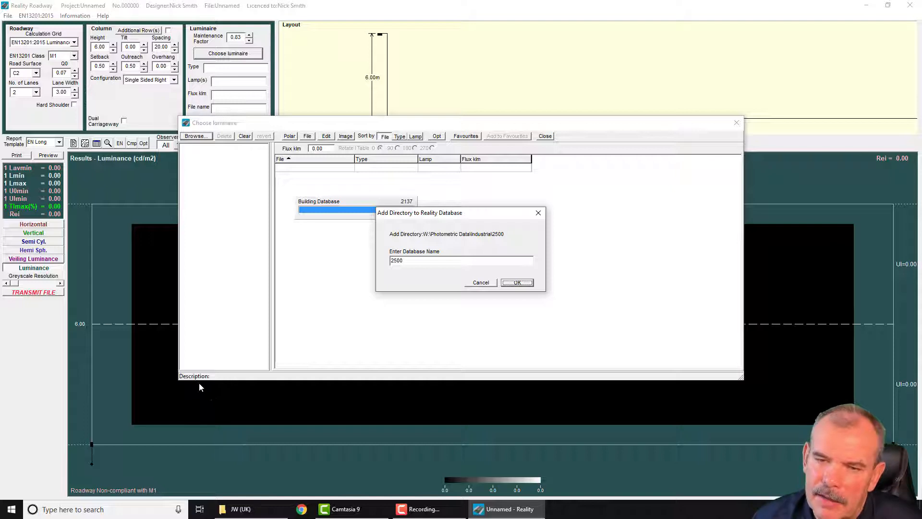
{"action": "key", "text": "Return"}
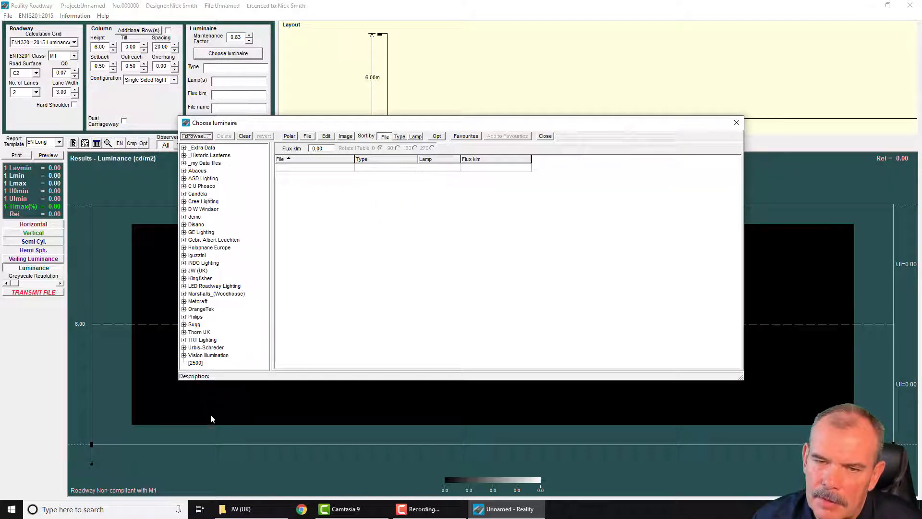
{"action": "left_click", "coordinate": [193, 363]}
{"action": "left_click", "coordinate": [361, 210]}
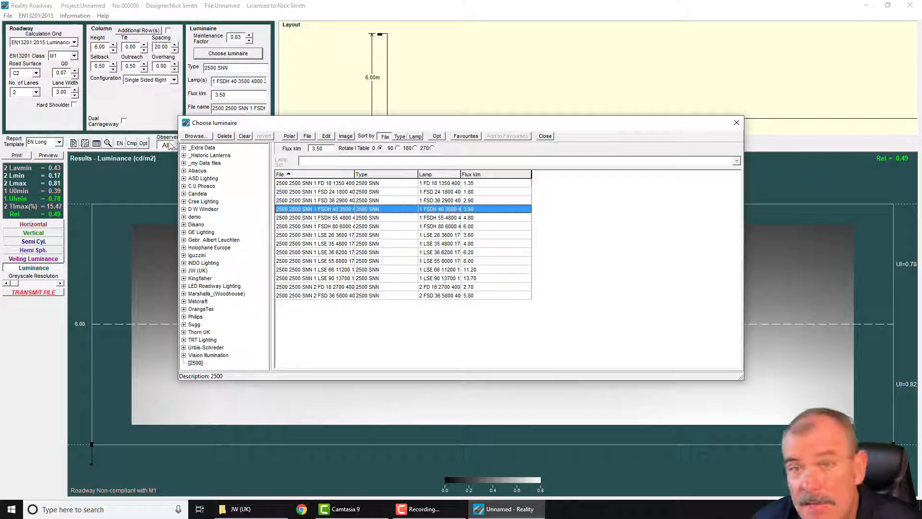
Step: Add the whole W:\Photometric Data\Industria directory to the database under the name Industria
{"action": "left_click", "coordinate": [196, 136]}
{"action": "double_click", "coordinate": [414, 207]}
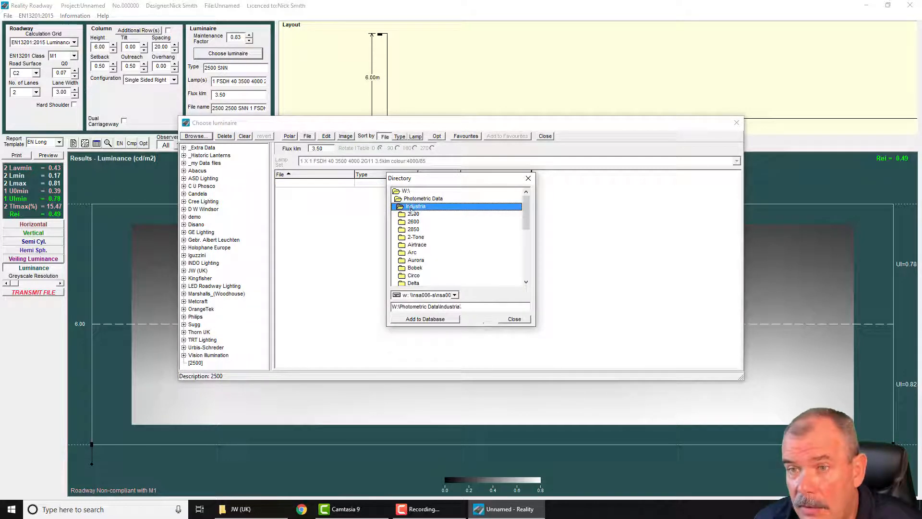
{"action": "left_click", "coordinate": [425, 319]}
{"action": "left_click", "coordinate": [517, 283]}
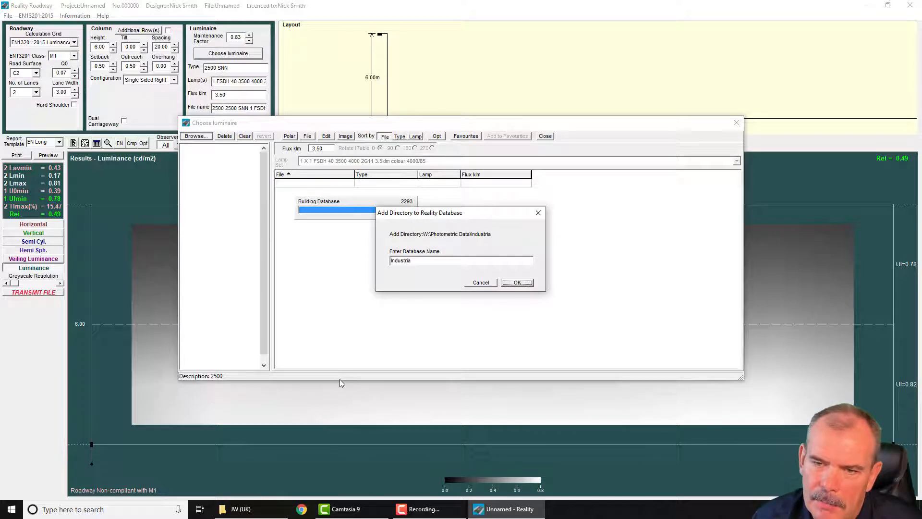
{"action": "key", "text": "Return"}
Step: Enlarge the luminaire chooser and check Industria's 2500, 2600 and 2850 folders, trying luminaires from the 2600 and 2850 folders
{"action": "left_click_drag", "start_coordinate": [301, 380], "coordinate": [302, 438]}
{"action": "left_click", "coordinate": [183, 371]}
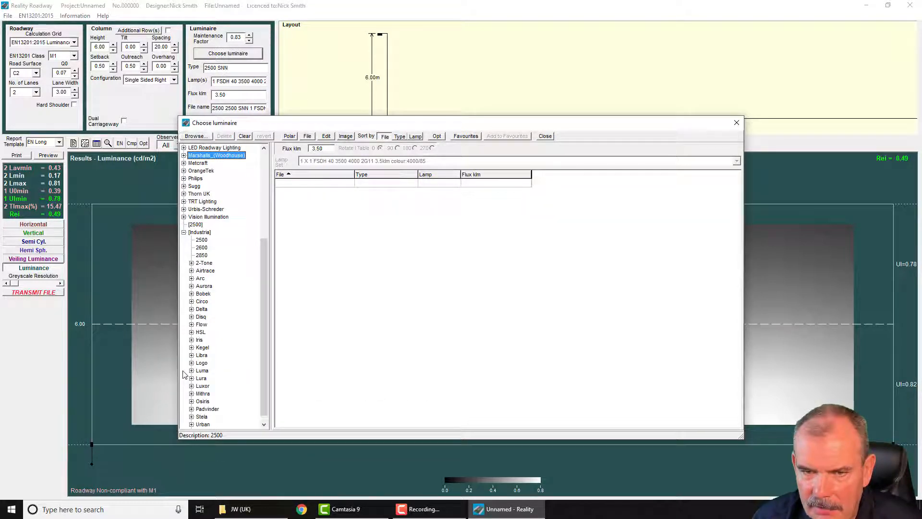
{"action": "left_click", "coordinate": [201, 241]}
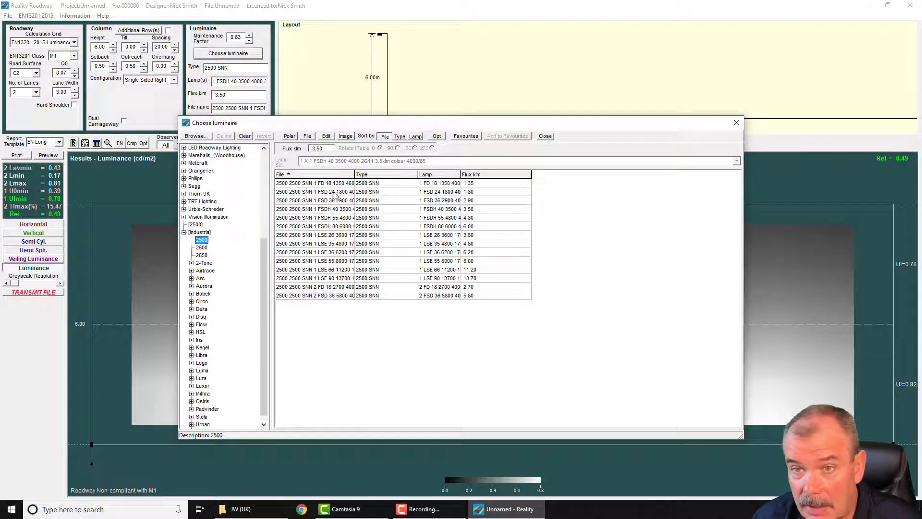
{"action": "left_click", "coordinate": [202, 248]}
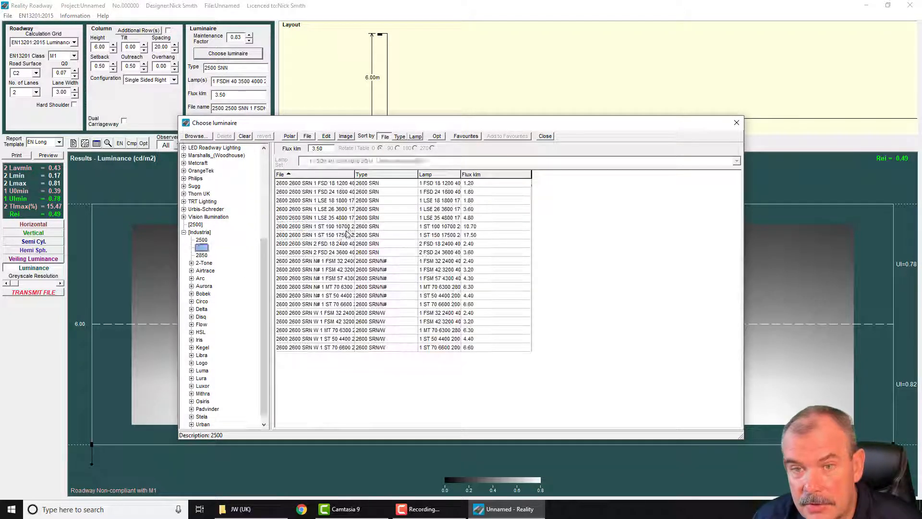
{"action": "left_click", "coordinate": [344, 228]}
{"action": "left_click", "coordinate": [202, 255]}
{"action": "left_click", "coordinate": [340, 228]}
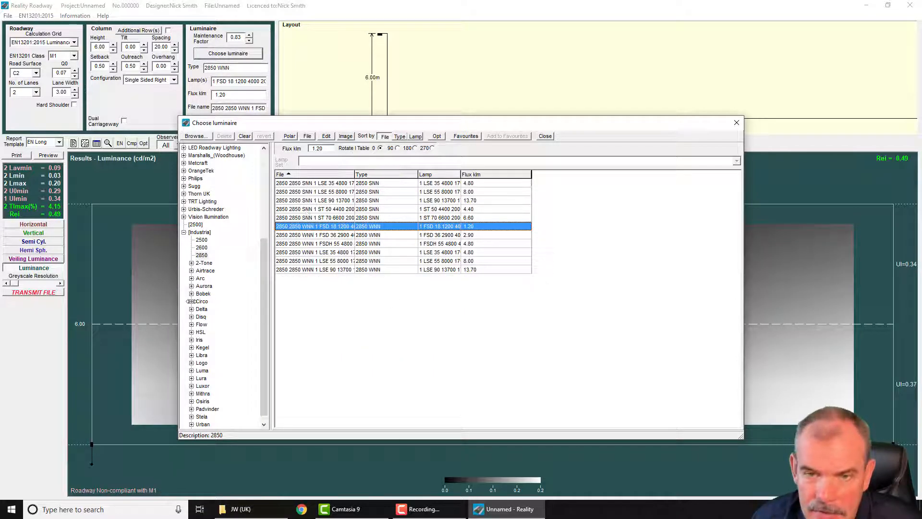
{"action": "left_click", "coordinate": [184, 233]}
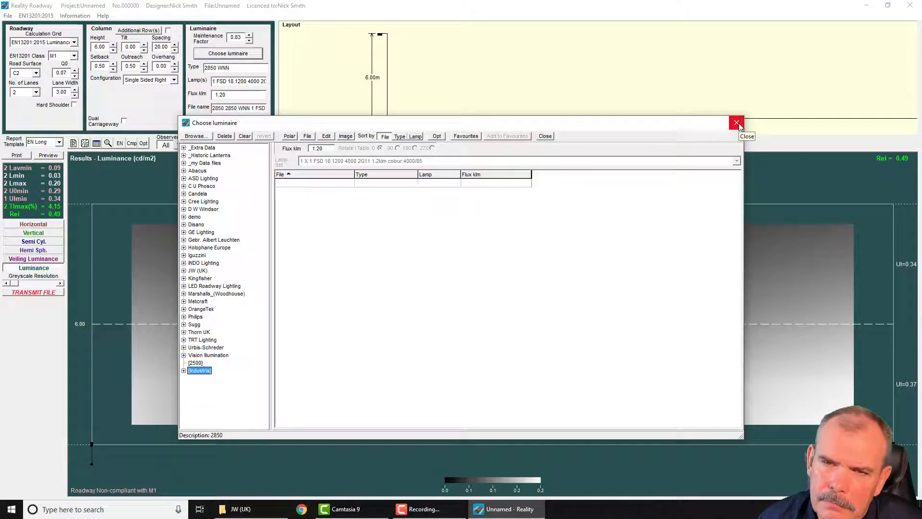
Step: Reposition and enlarge the luminaire chooser, and add the W:\Photometric Data\ArmadilloLED directory to the database under the name ArmadilloLED
{"action": "left_click_drag", "start_coordinate": [581, 117], "coordinate": [562, 169]}
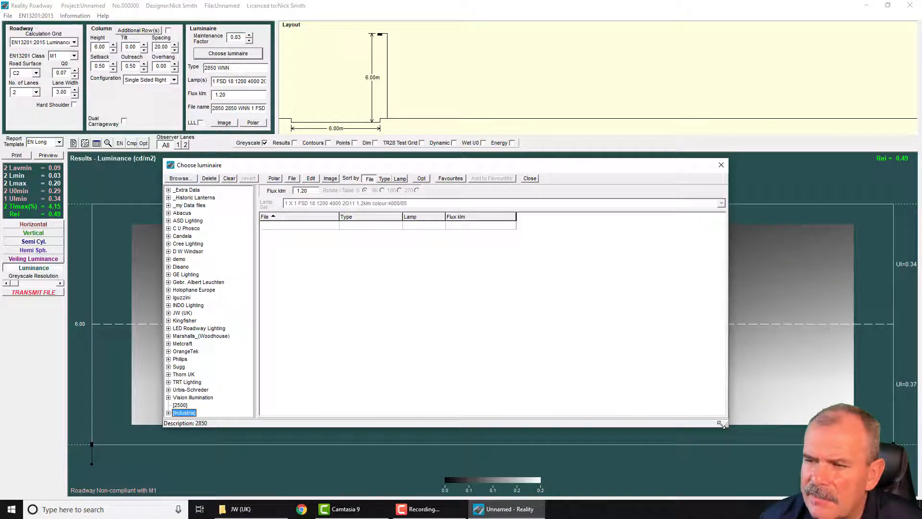
{"action": "left_click_drag", "start_coordinate": [722, 423], "coordinate": [728, 448]}
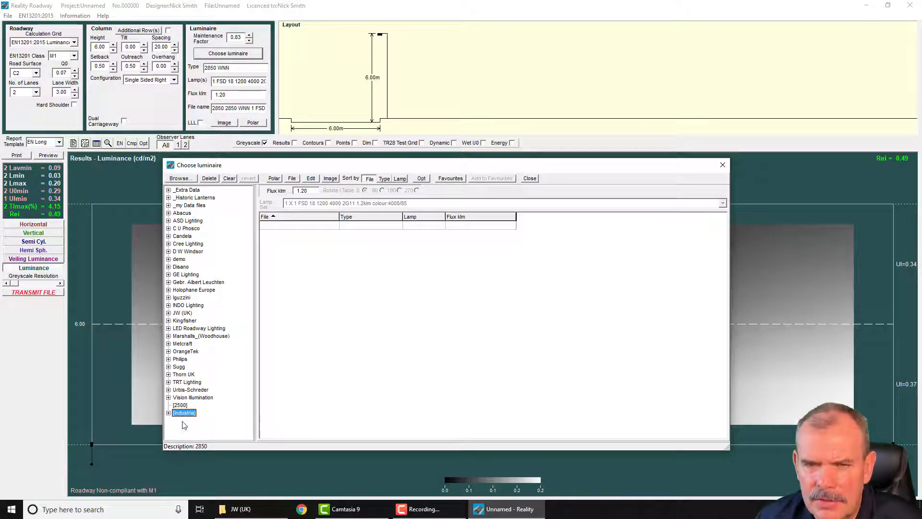
{"action": "left_click", "coordinate": [182, 178]}
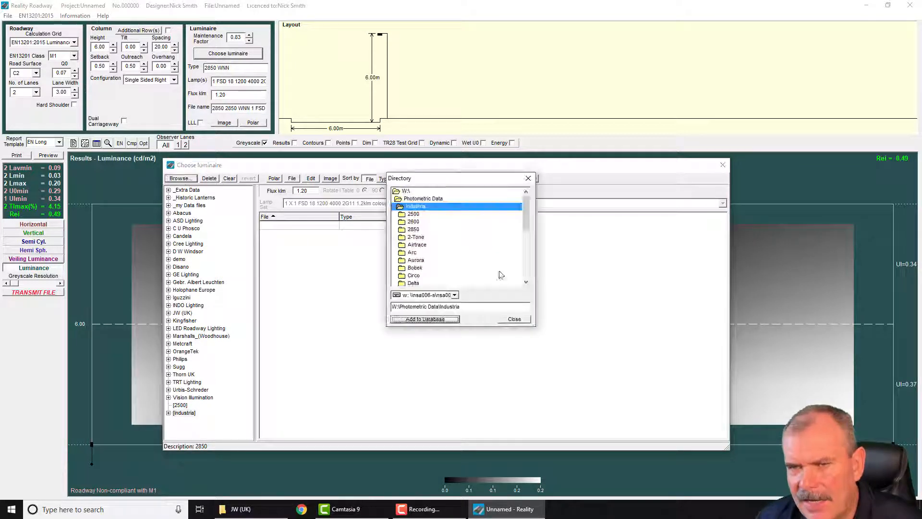
{"action": "double_click", "coordinate": [409, 199]}
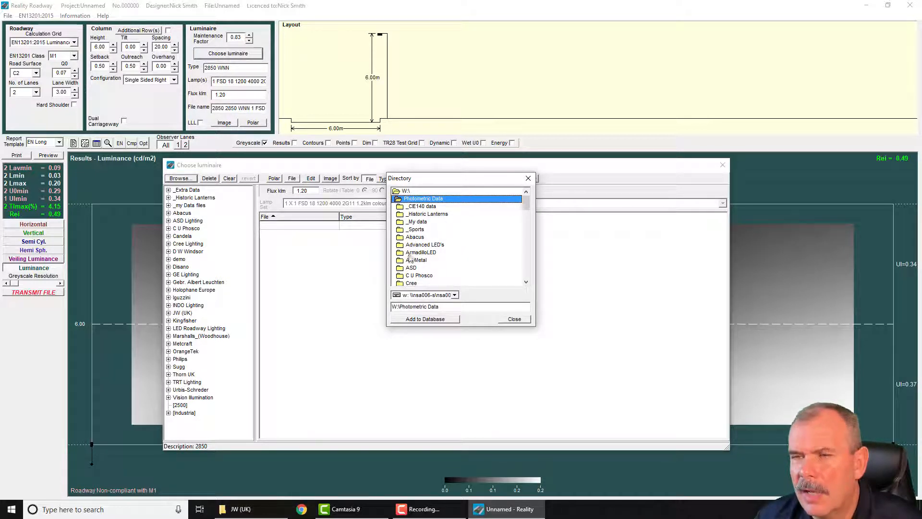
{"action": "double_click", "coordinate": [410, 253]}
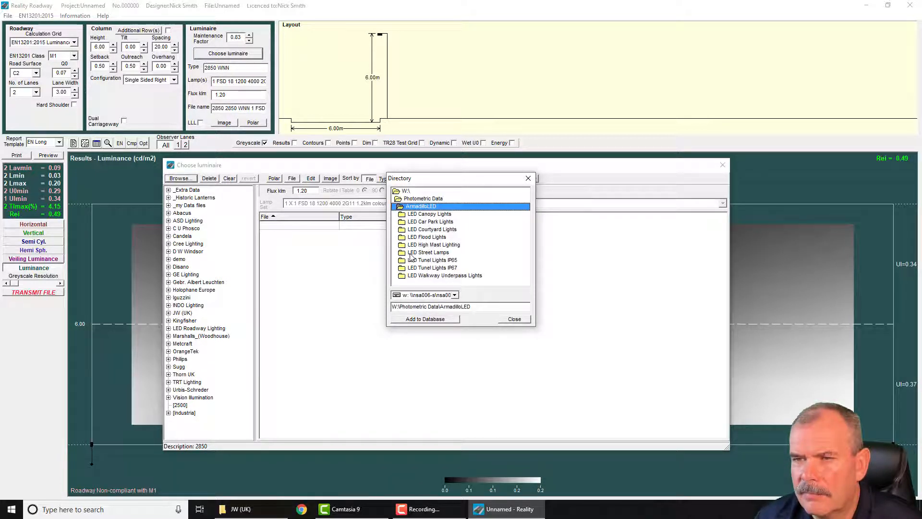
{"action": "left_click", "coordinate": [412, 319]}
{"action": "left_click", "coordinate": [517, 284]}
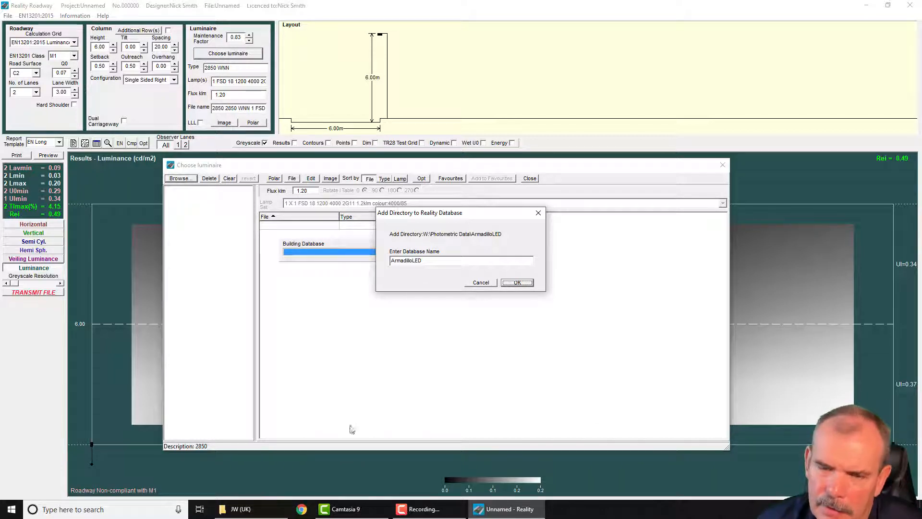
{"action": "key", "text": "Return"}
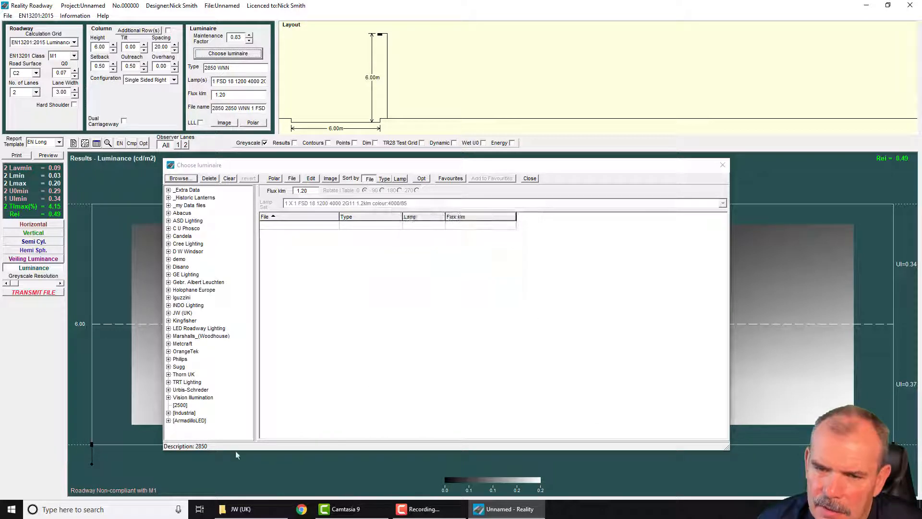
Step: Check the LED Canopy Lights folder of the ArmadilloLED database by trying its luminaires, ending on the AMETHYST 180T3
{"action": "left_click", "coordinate": [169, 421]}
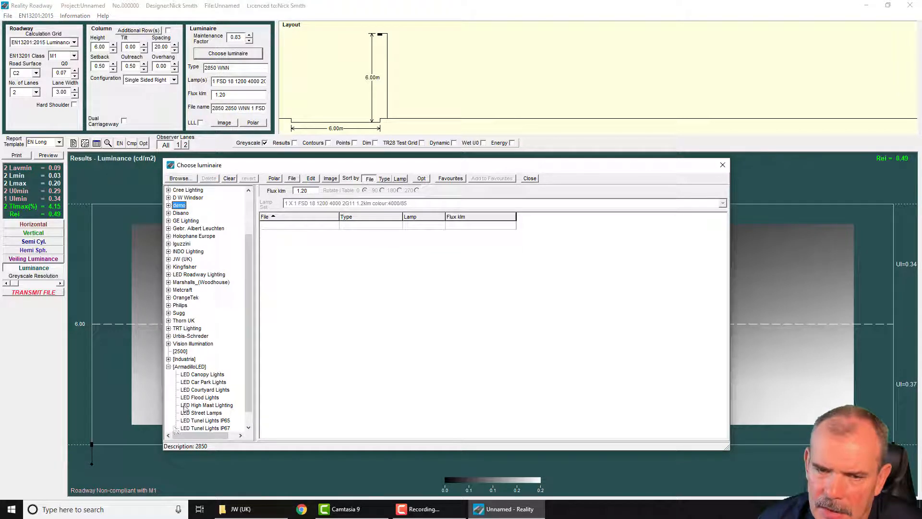
{"action": "left_click", "coordinate": [196, 374]}
{"action": "left_click", "coordinate": [355, 236]}
{"action": "left_click", "coordinate": [360, 225]}
{"action": "key", "text": "Down"}
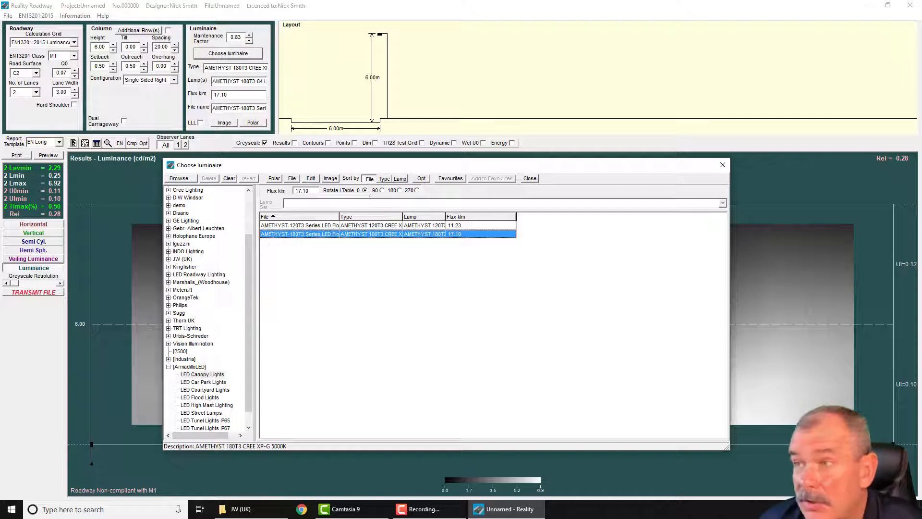
Step: Close the luminaire chooser, exit Reality Roadway without saving changes, and start it again
{"action": "left_click", "coordinate": [723, 165]}
{"action": "left_click", "coordinate": [910, 5]}
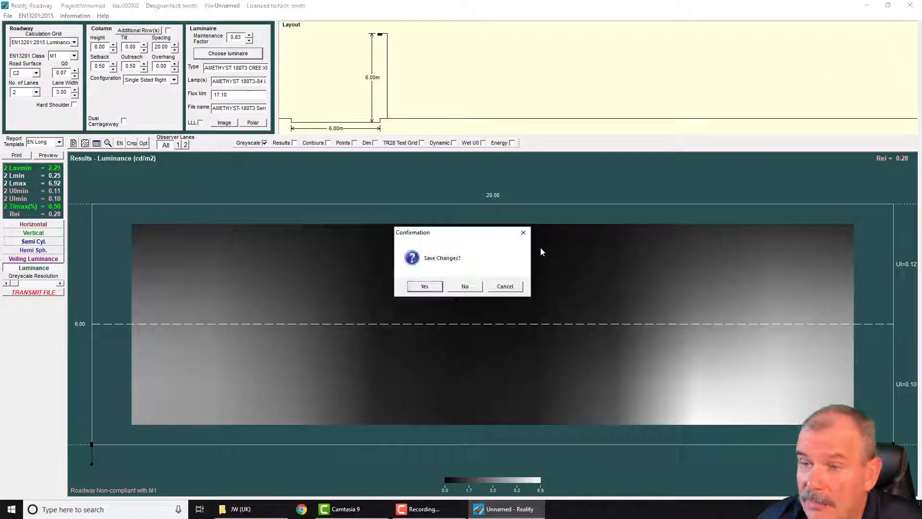
{"action": "left_click", "coordinate": [464, 285]}
{"action": "double_click", "coordinate": [909, 210]}
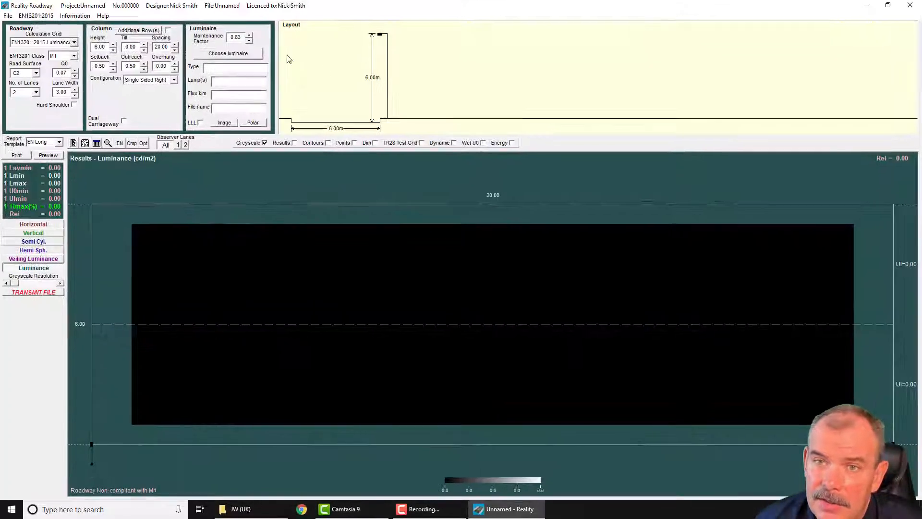
Step: Open the luminaire chooser, check the list for the added 2500, Industria and ArmadilloLED databases, and close the chooser
{"action": "left_click", "coordinate": [228, 54]}
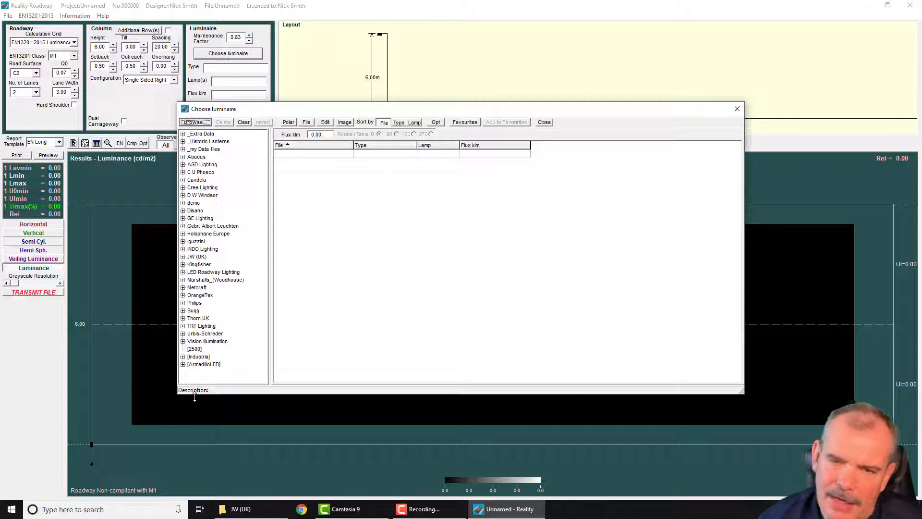
{"action": "left_click", "coordinate": [183, 365]}
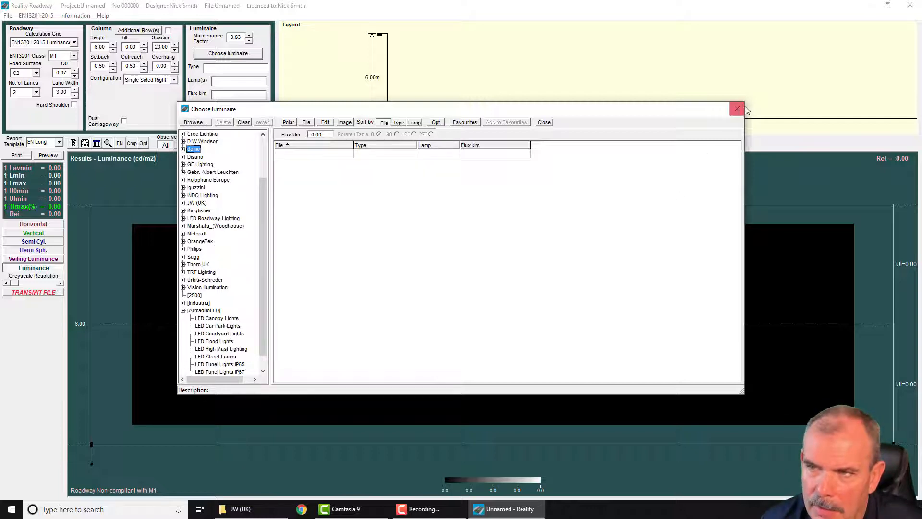
{"action": "scroll", "coordinate": [253, 201], "scroll_direction": "up", "scroll_amount": 3}
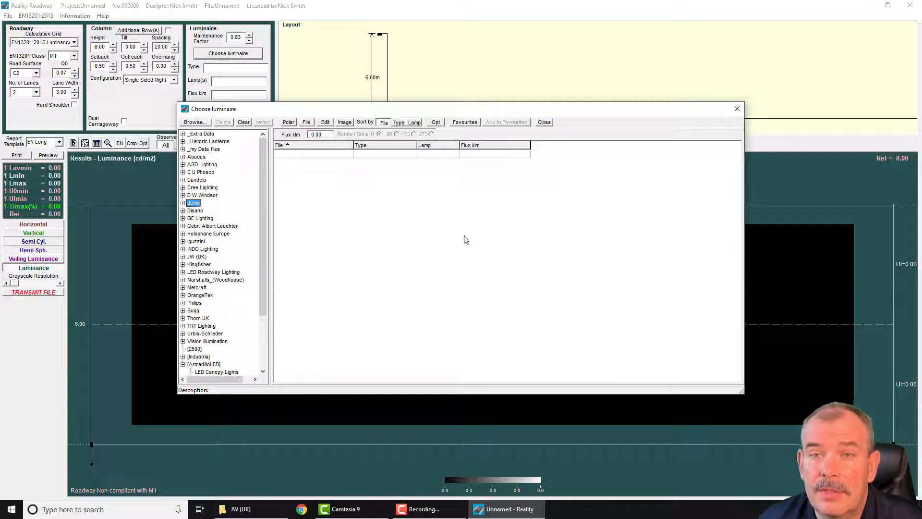
{"action": "left_click", "coordinate": [737, 113]}
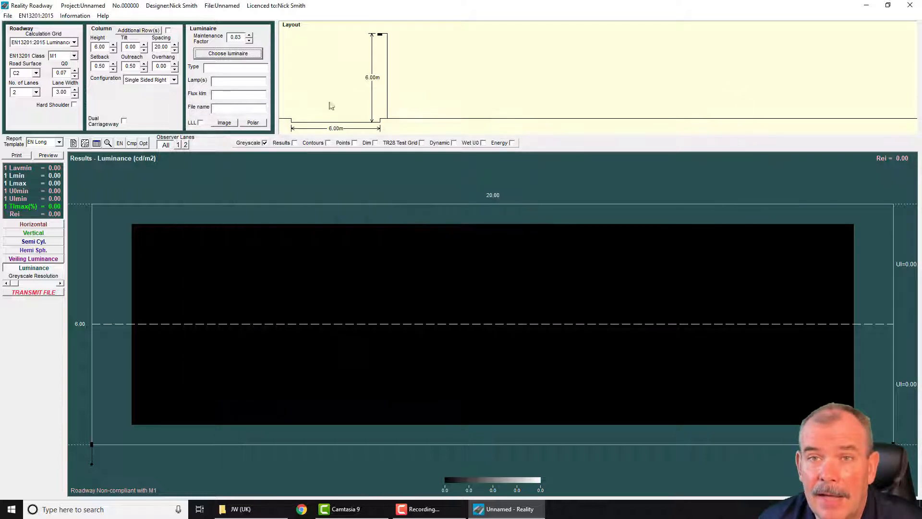